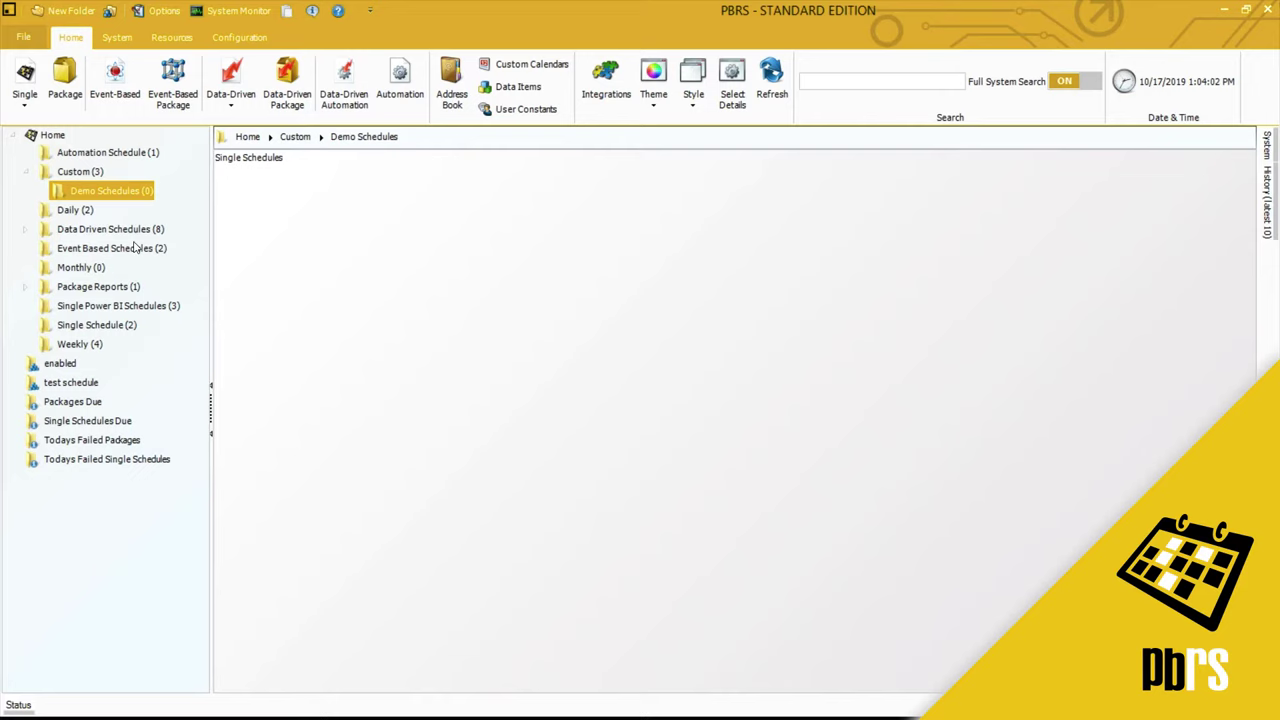
- Create a single Power BI schedule for the Property Sales report using the second Power BI account
click(25, 106)
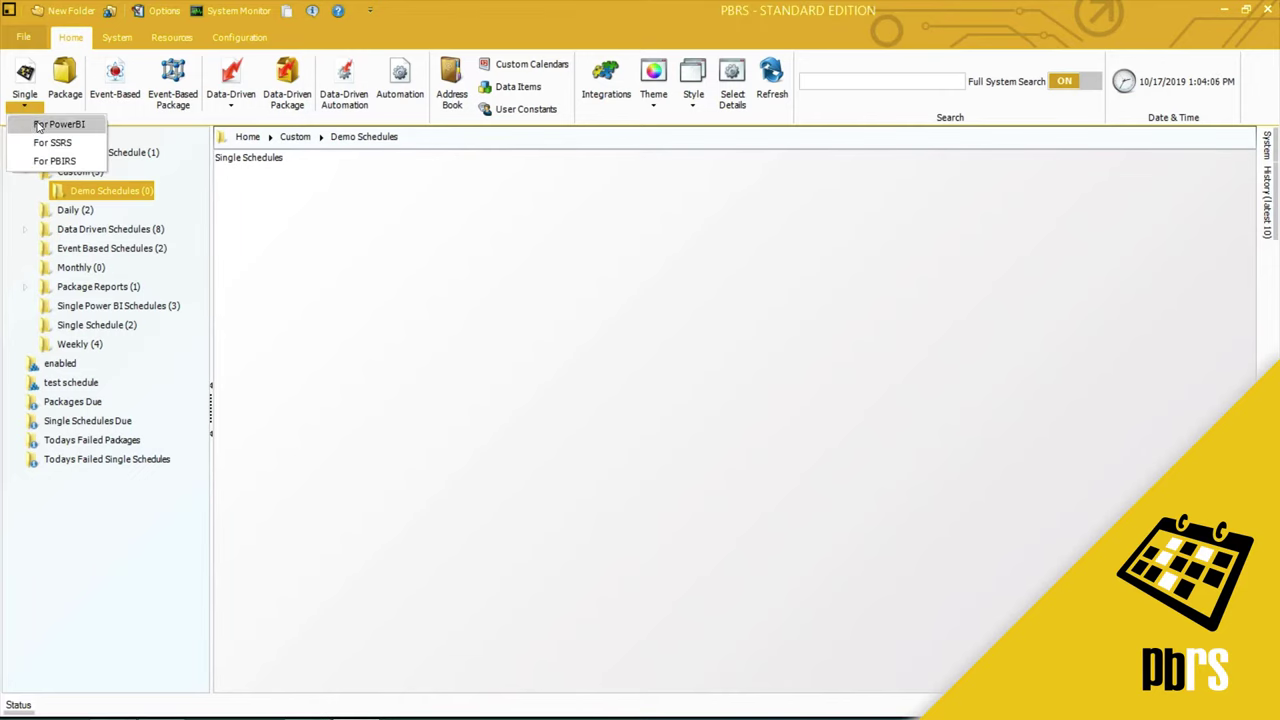
click(40, 124)
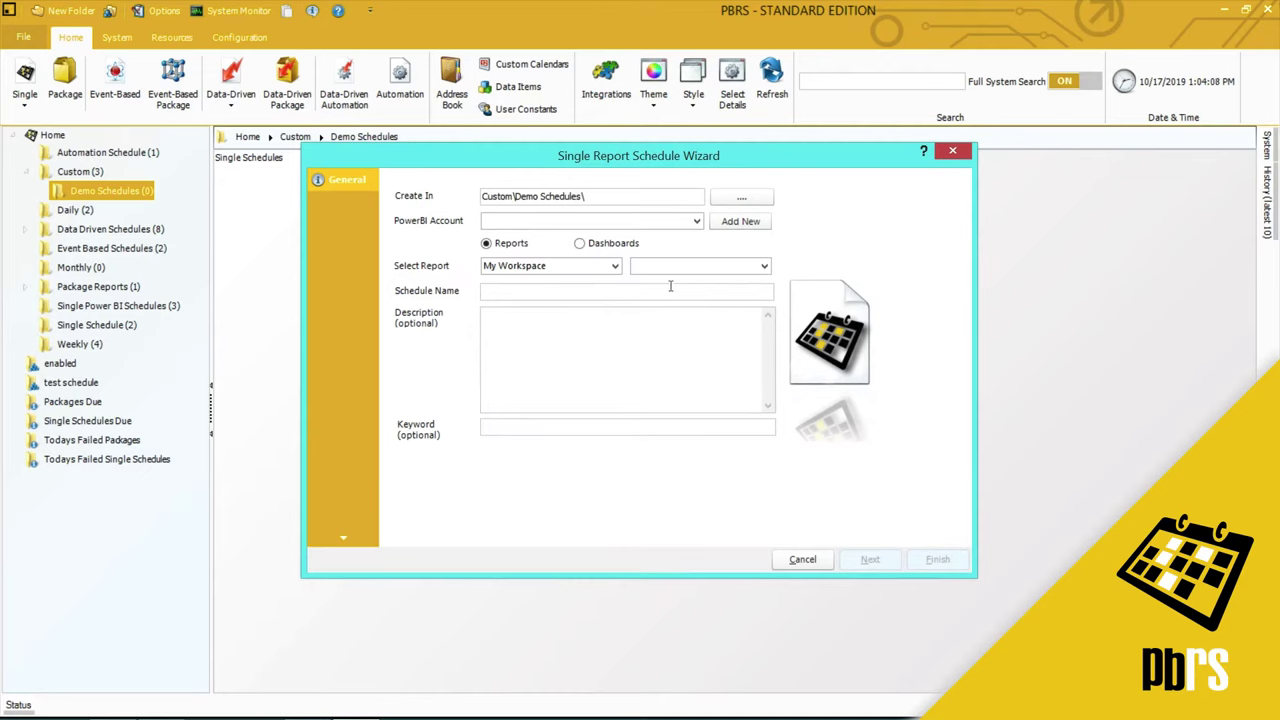
click(697, 221)
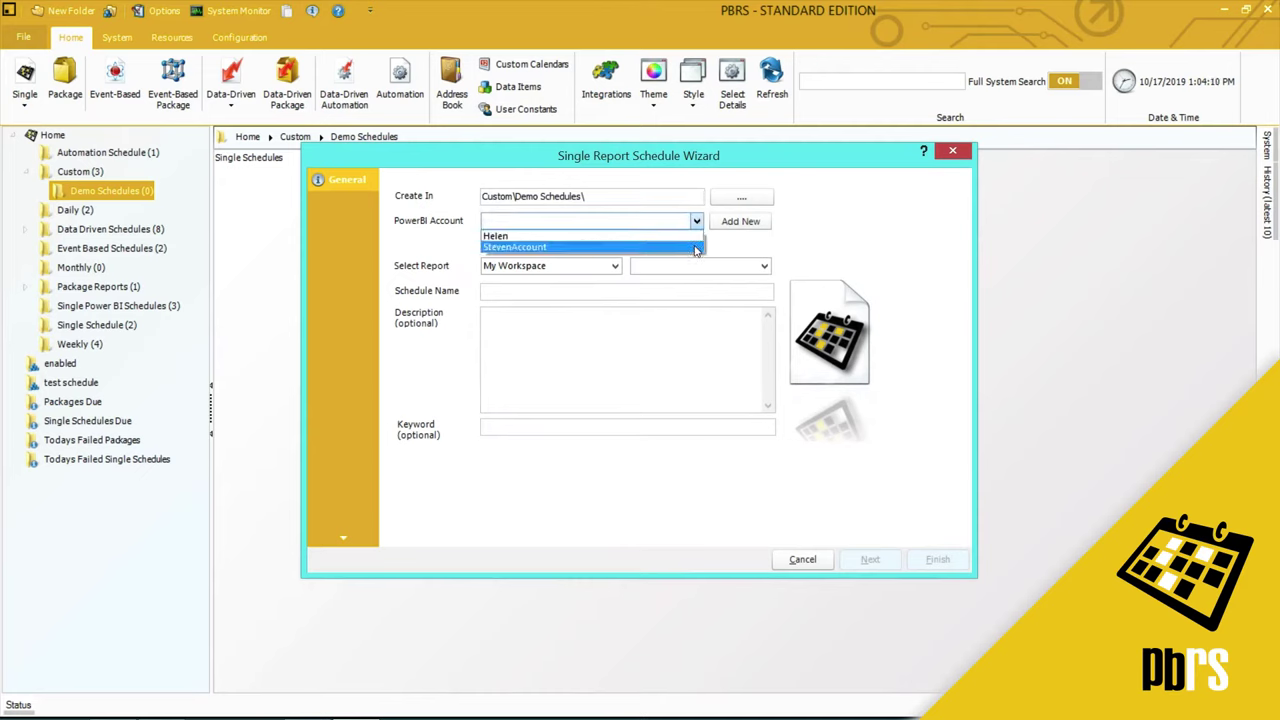
click(700, 246)
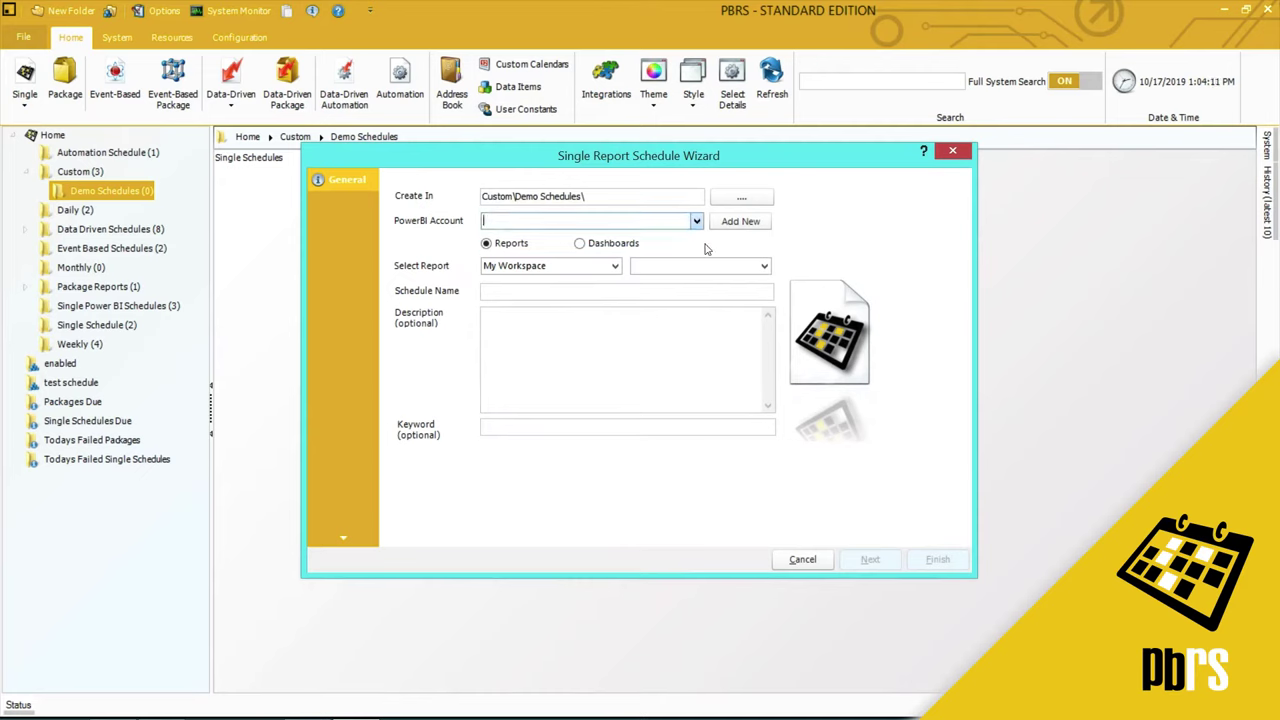
click(764, 265)
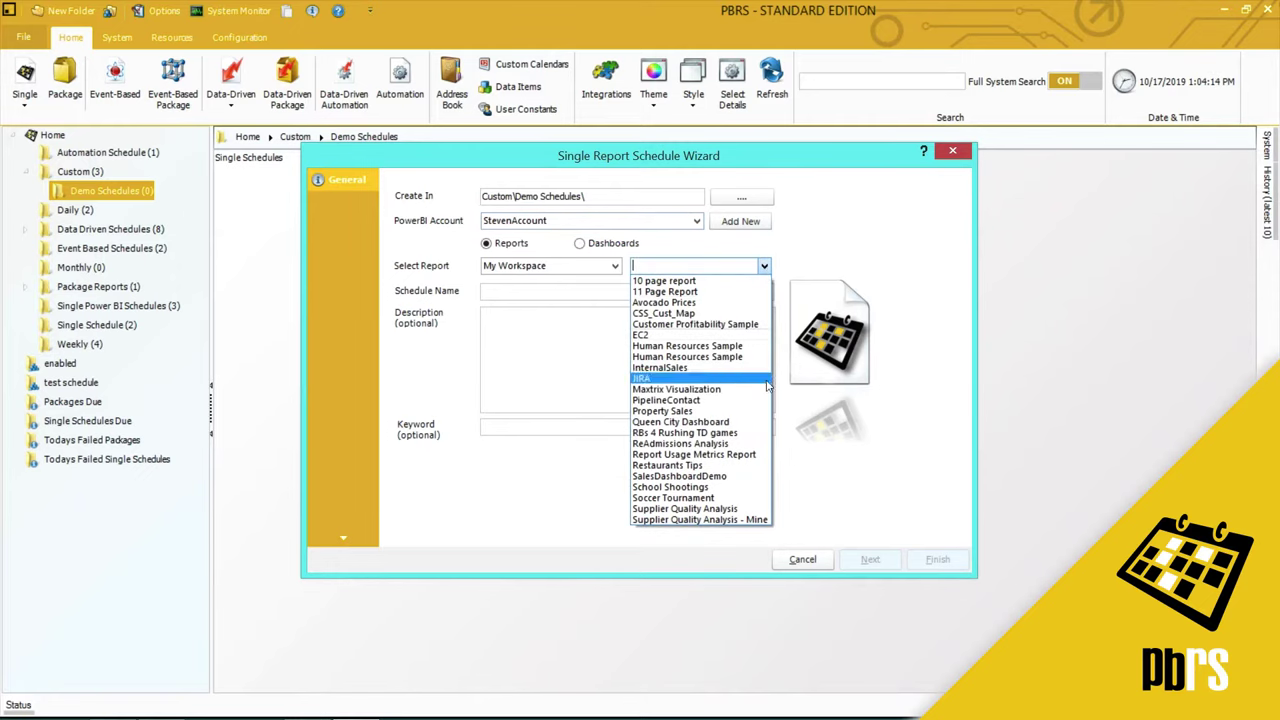
click(767, 412)
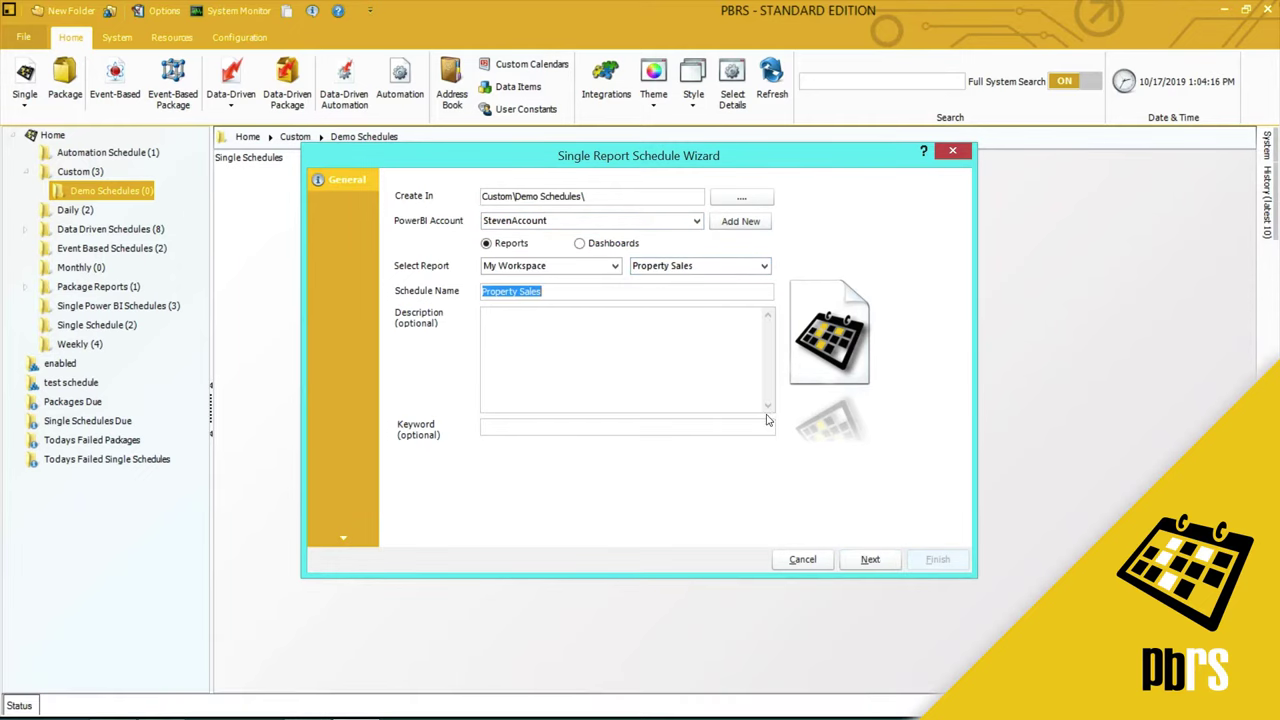
click(870, 560)
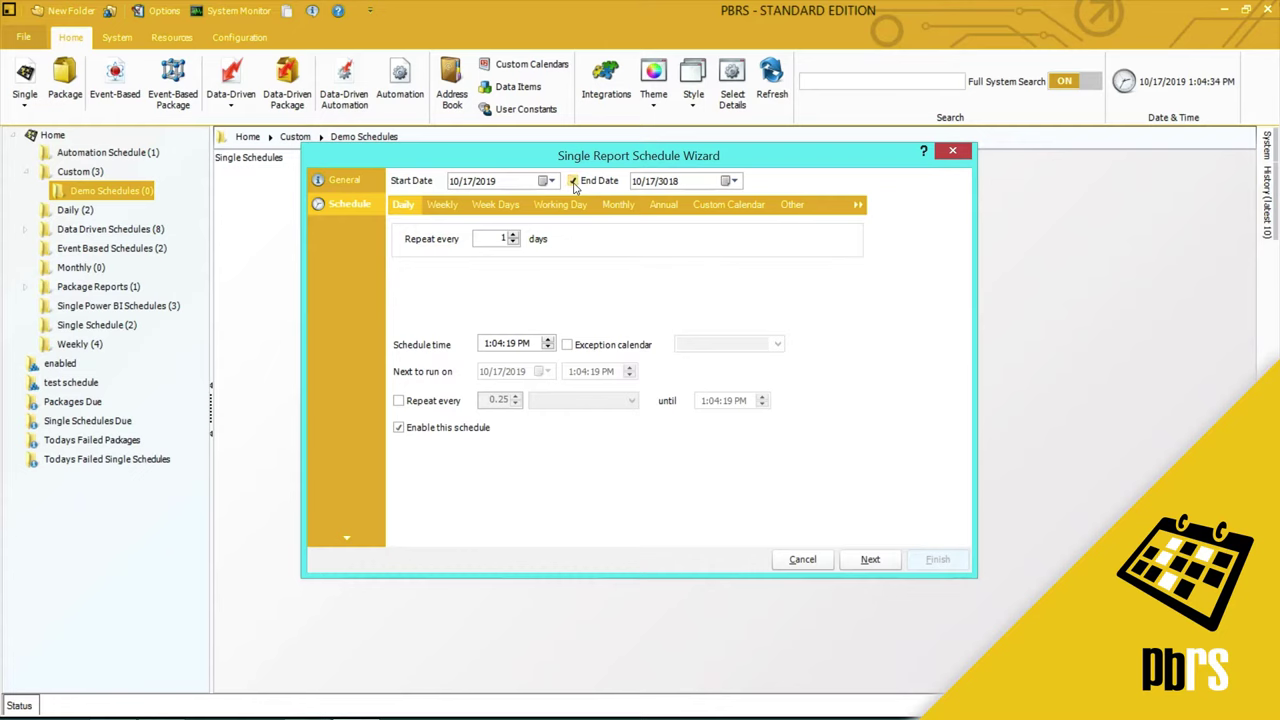
- Schedule the report weekly on Fridays only at 5:00:00, with no end date
click(574, 182)
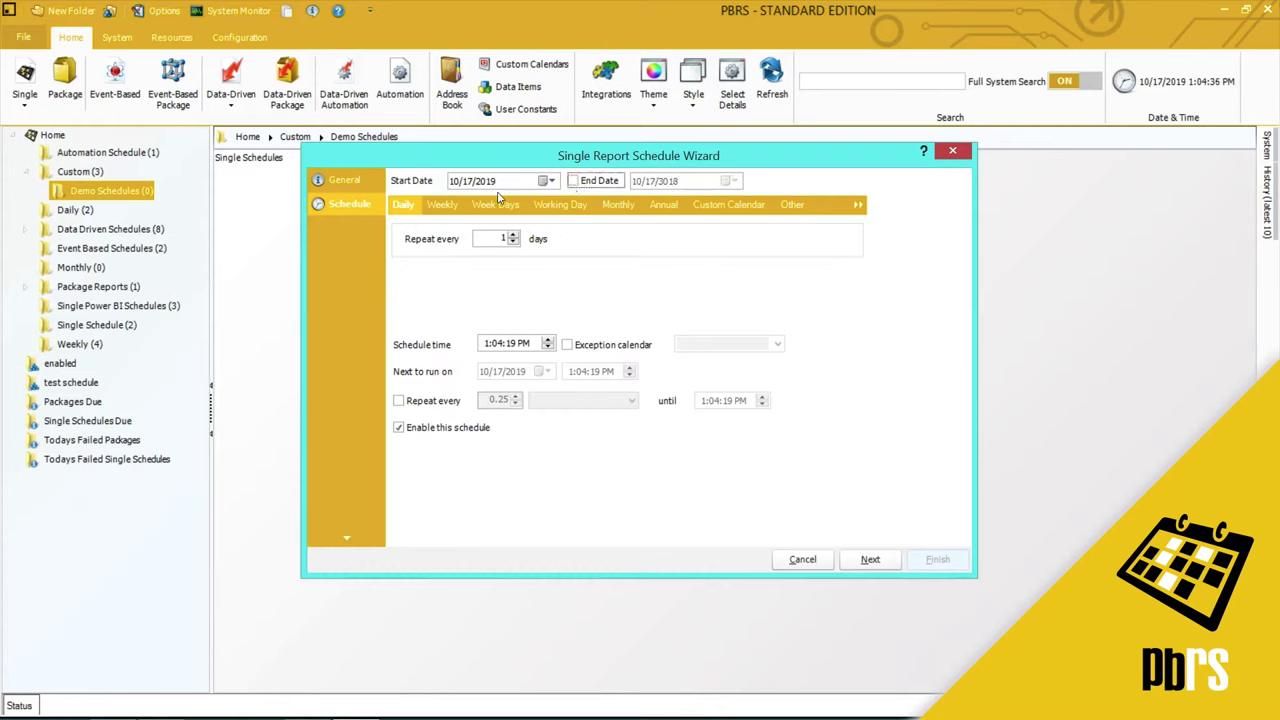
click(441, 205)
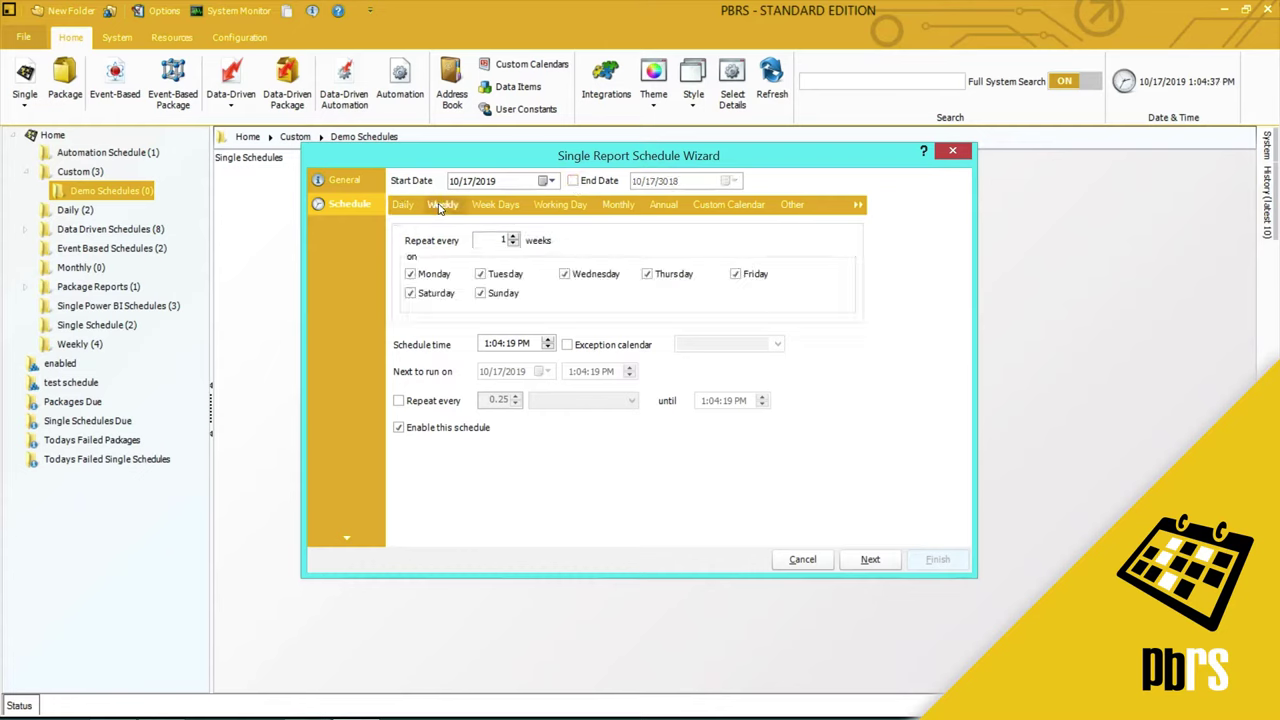
click(422, 276)
click(493, 276)
click(578, 280)
click(648, 276)
click(460, 297)
click(480, 297)
click(484, 344)
text(5:00:00)
click(871, 560)
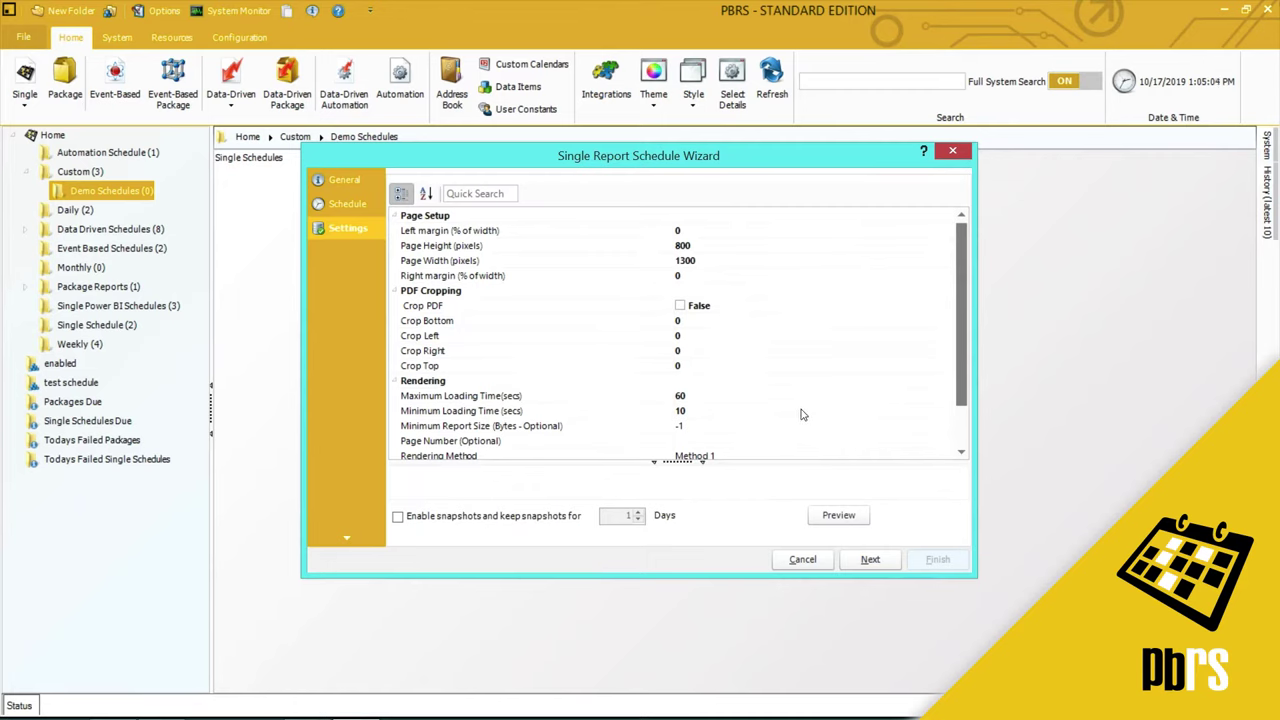
click(721, 409)
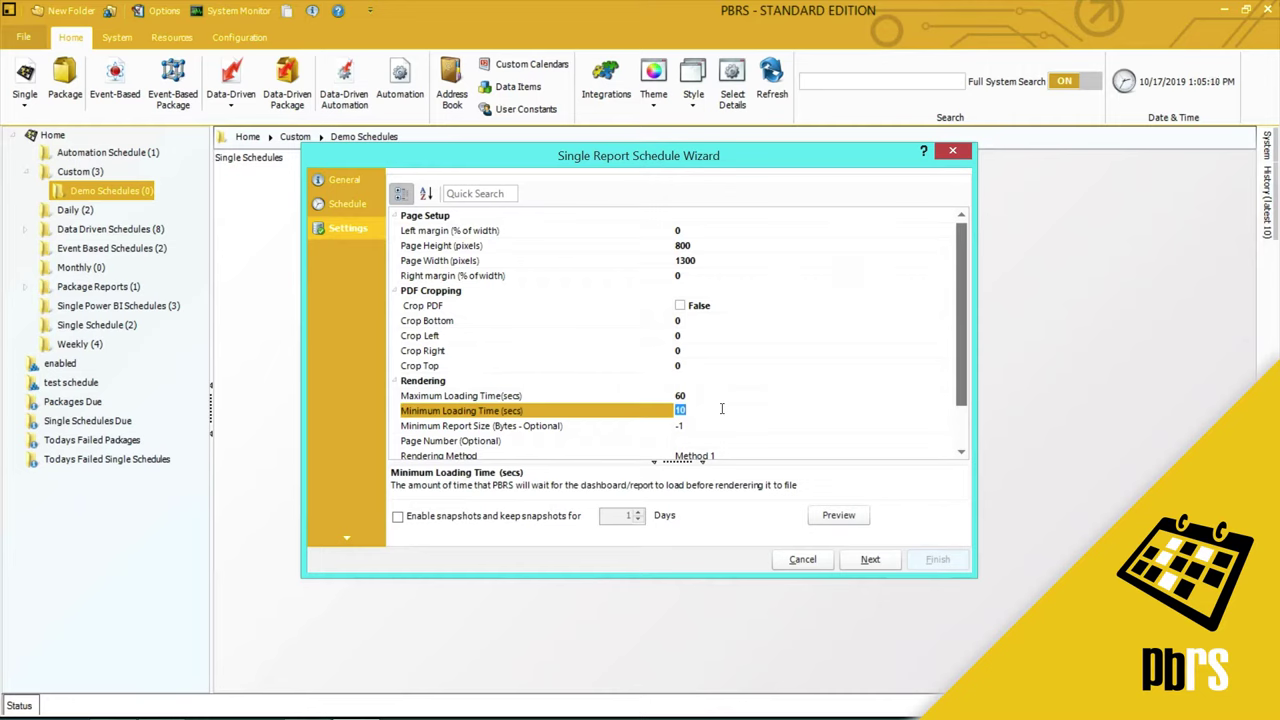
- Add a report filter on field sales_data.Executive matching a single executive's name
click(872, 559)
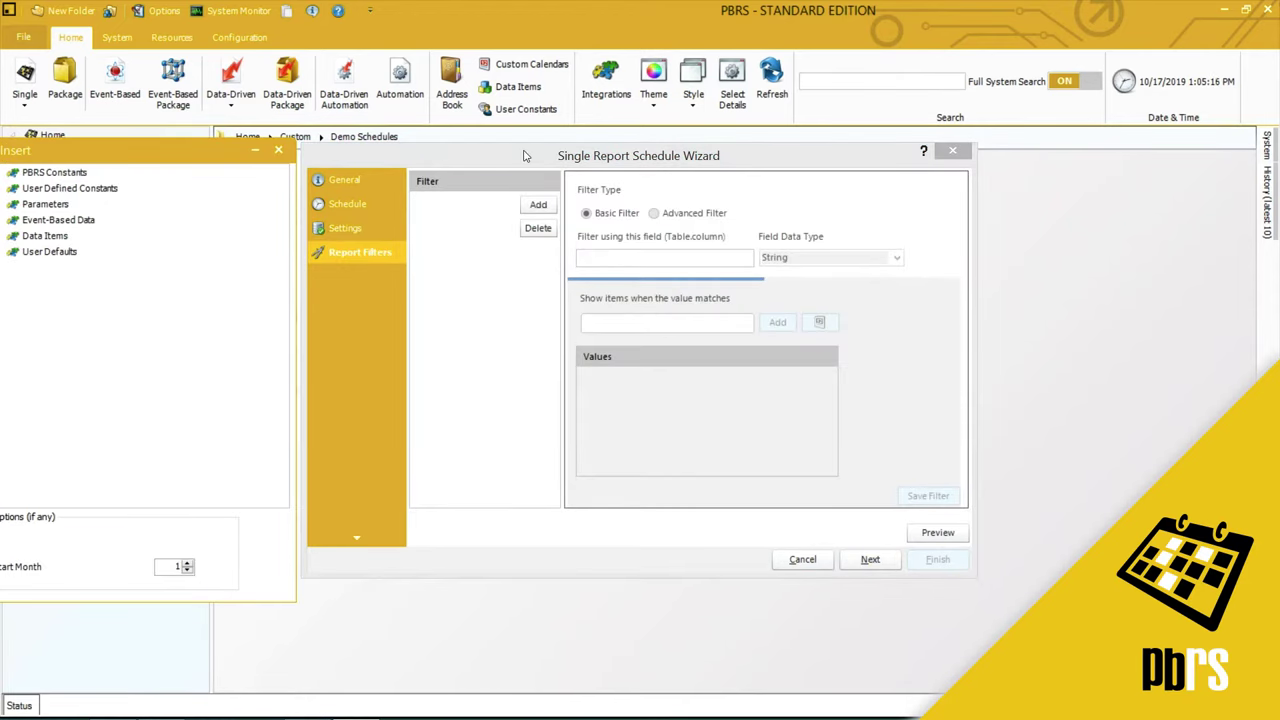
click(524, 155)
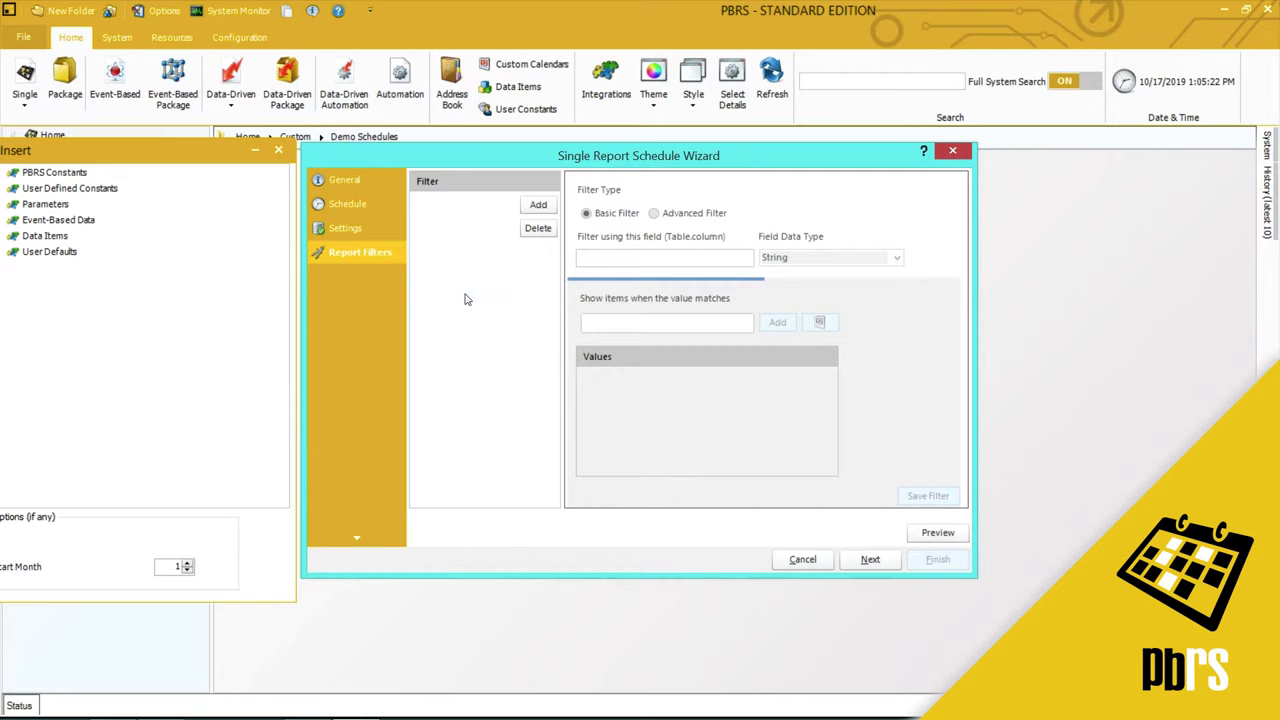
click(538, 204)
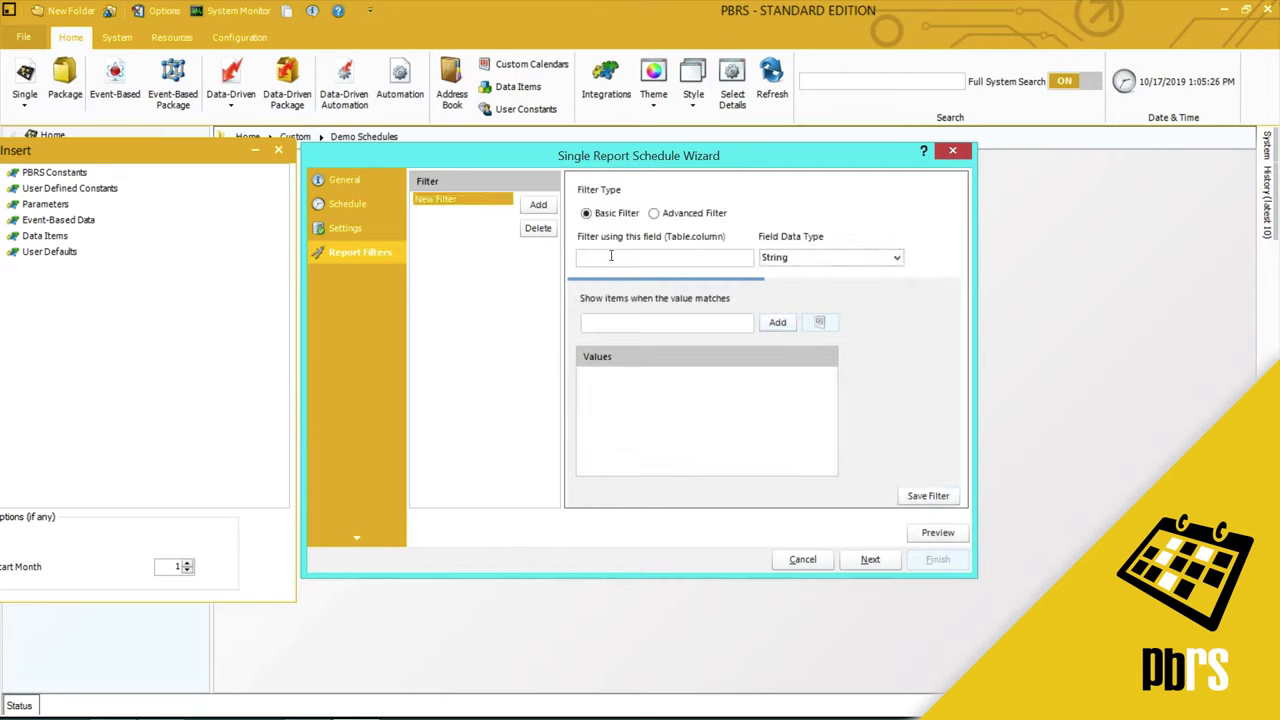
click(612, 256)
text(sales_data.Executive)
click(663, 324)
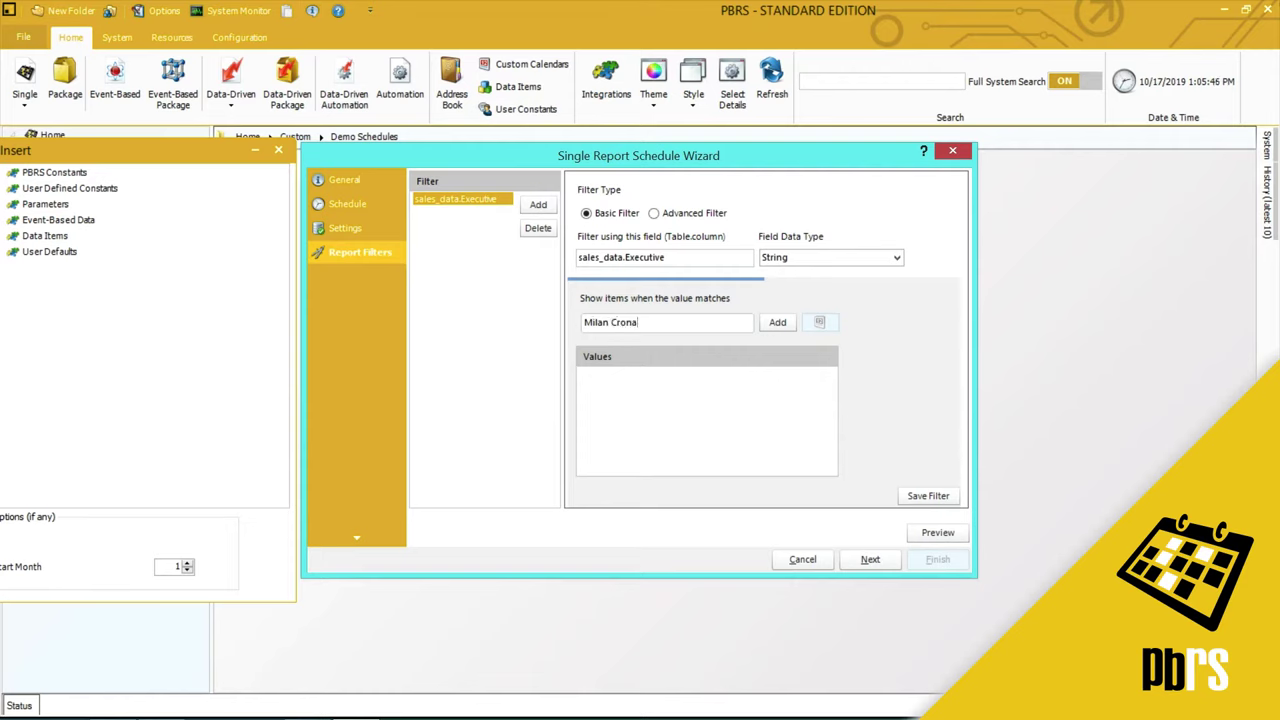
click(793, 324)
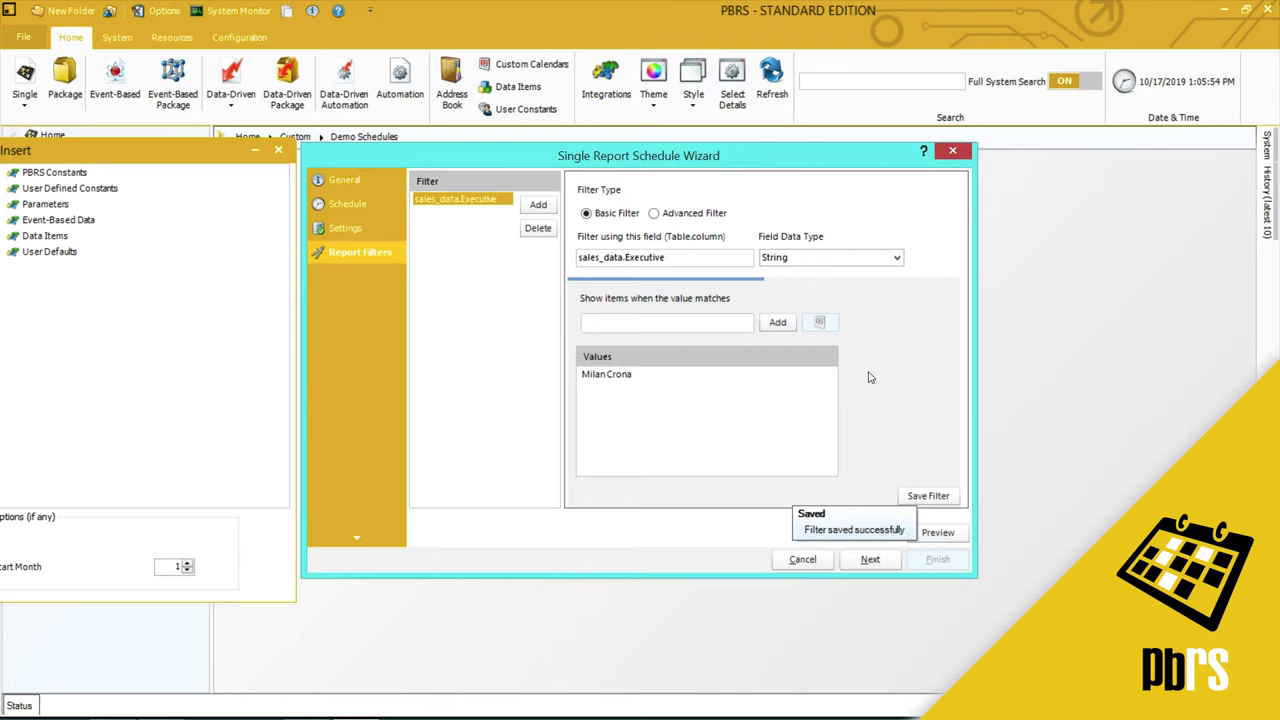
- Skip the Report Filters page to reach Refresh Datasets, adding no datasets
click(866, 561)
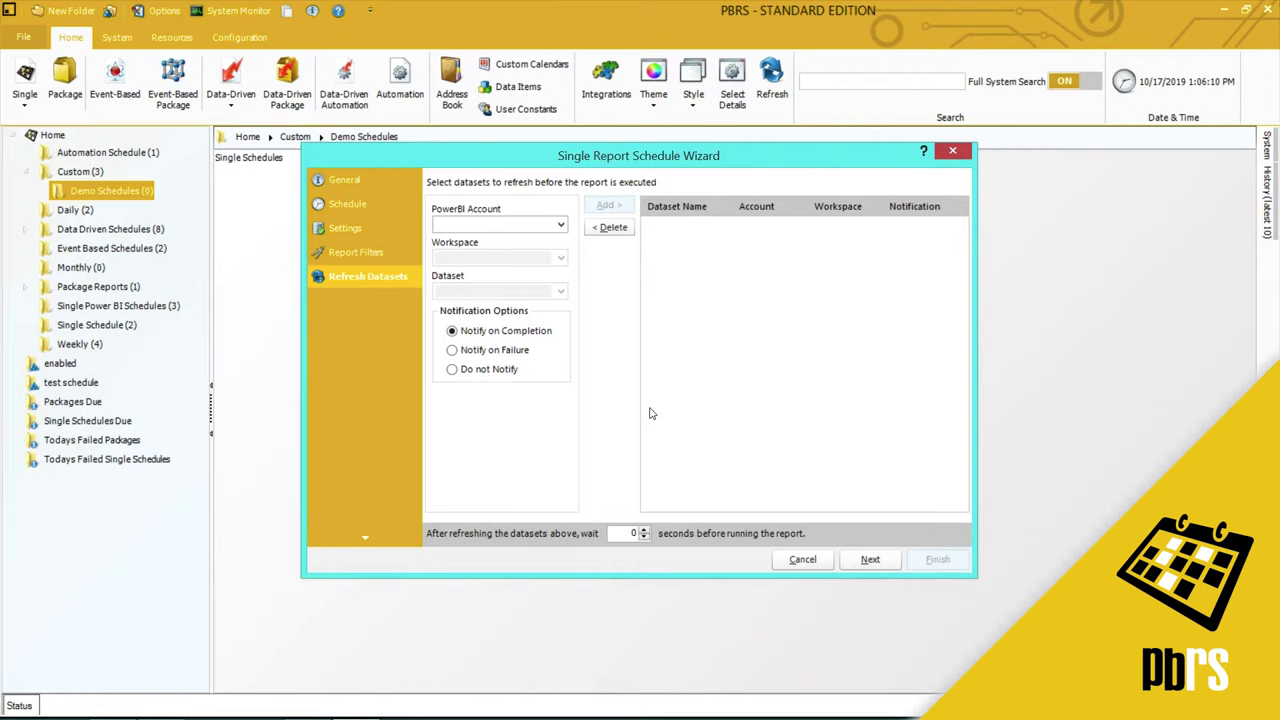
- Add a Disk destination whose output folder is Test Reports > Test PBRS Reports
click(869, 562)
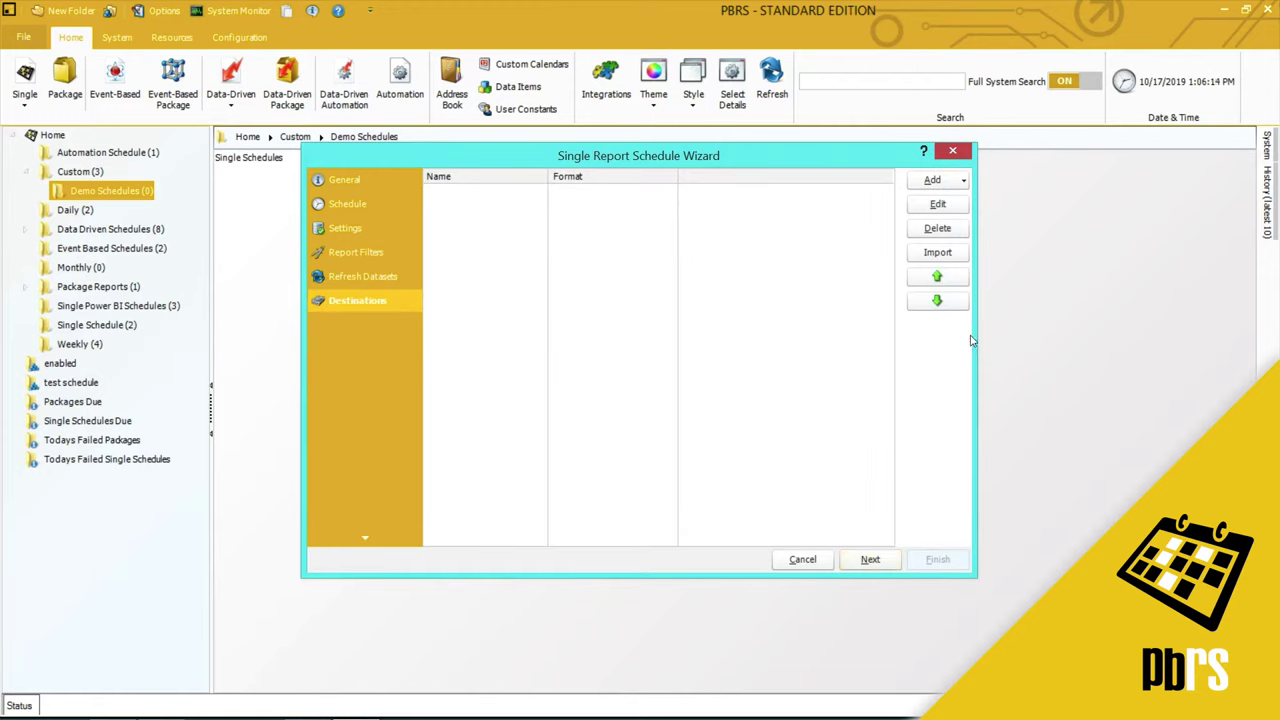
click(964, 182)
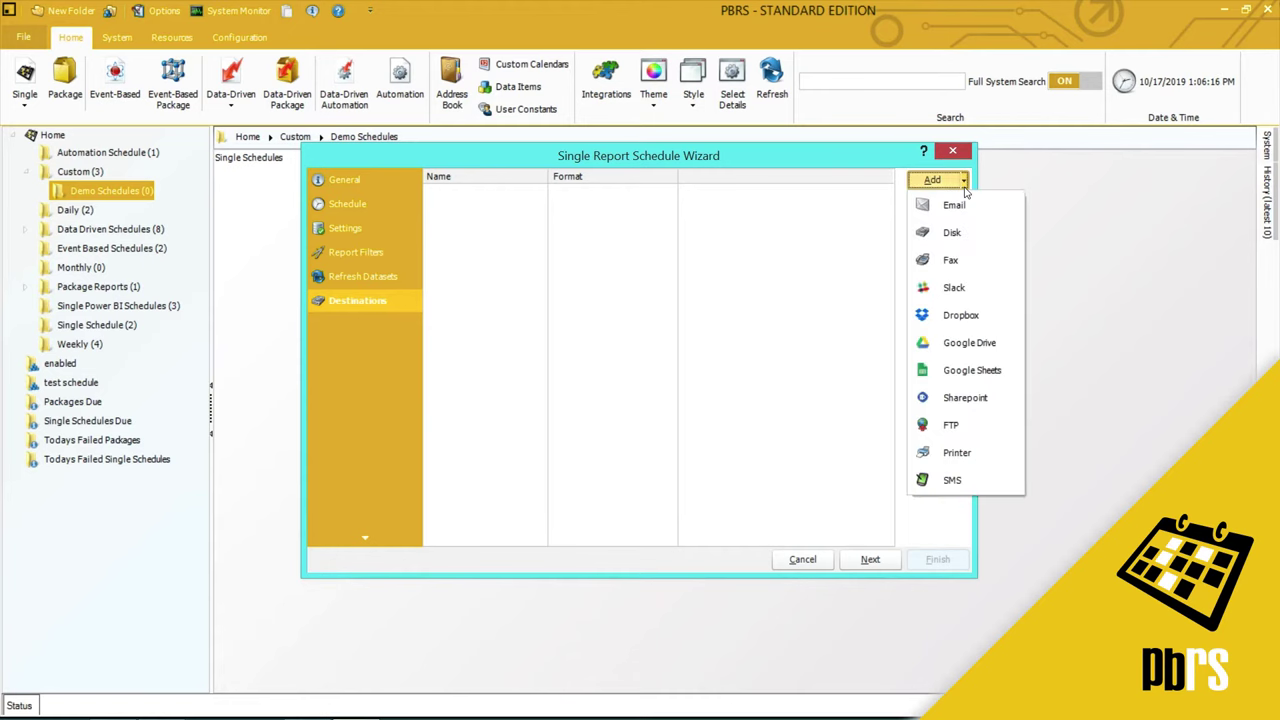
click(955, 233)
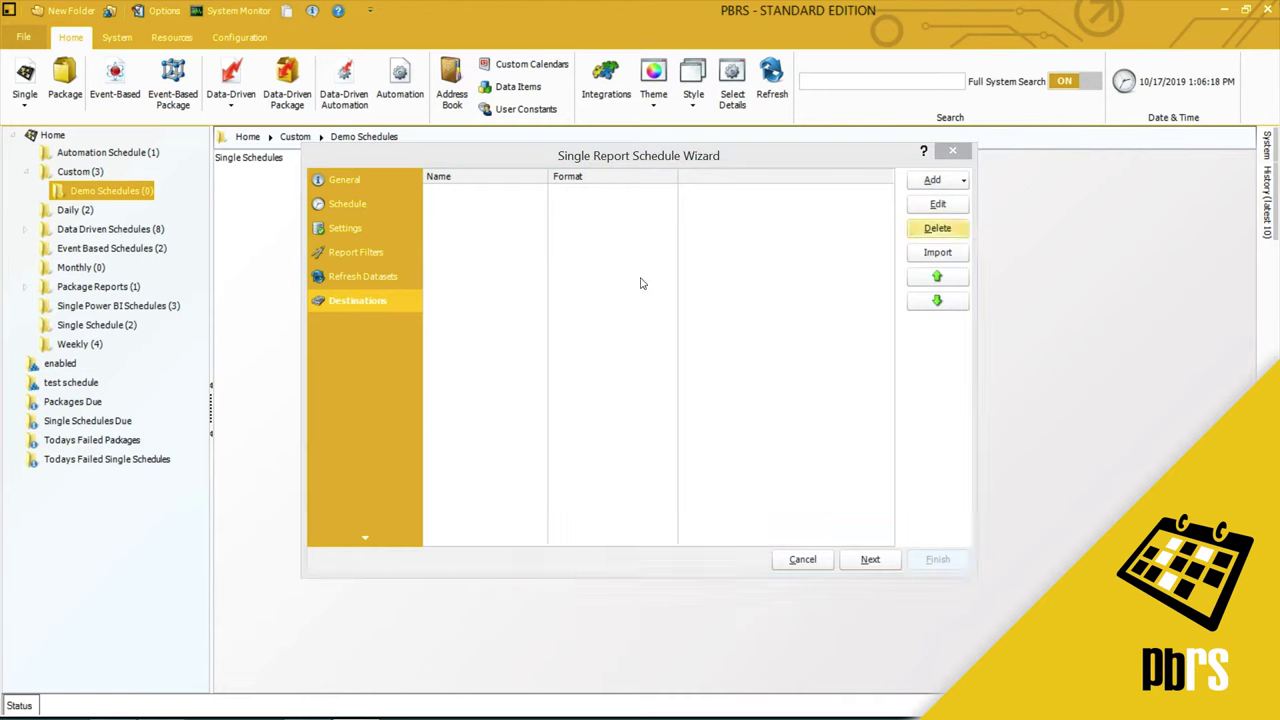
double_click(593, 503)
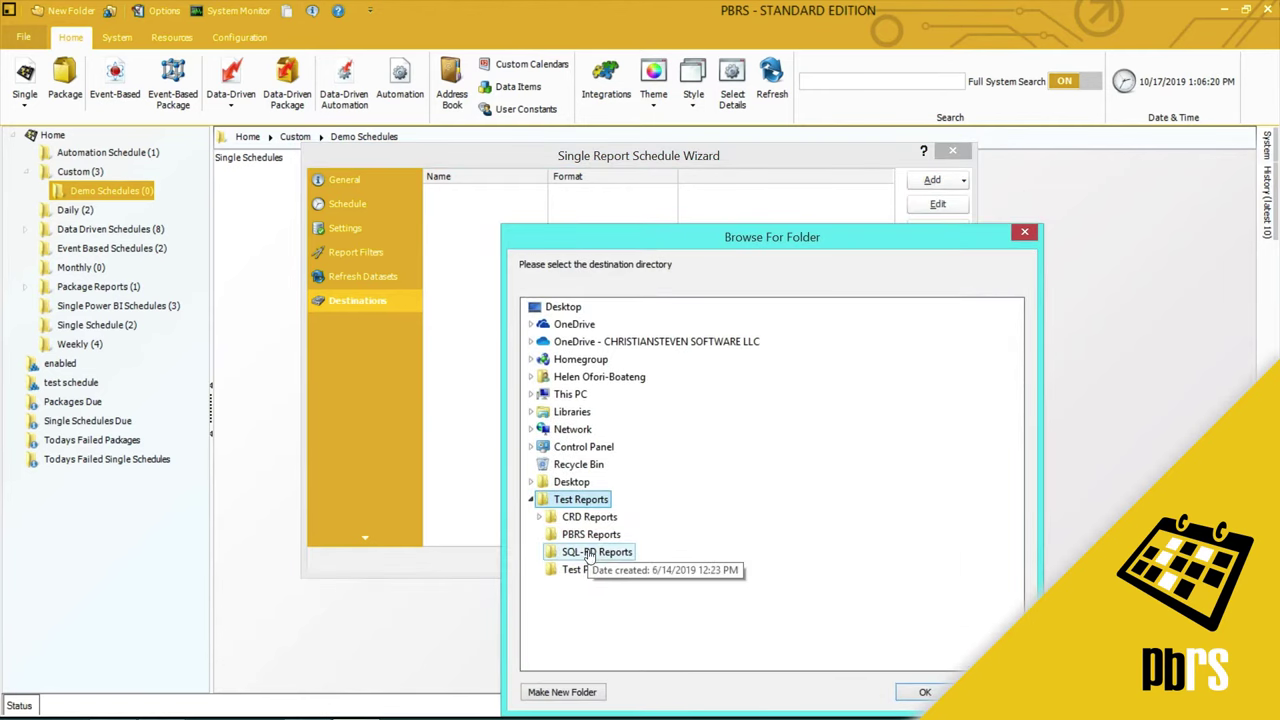
click(590, 570)
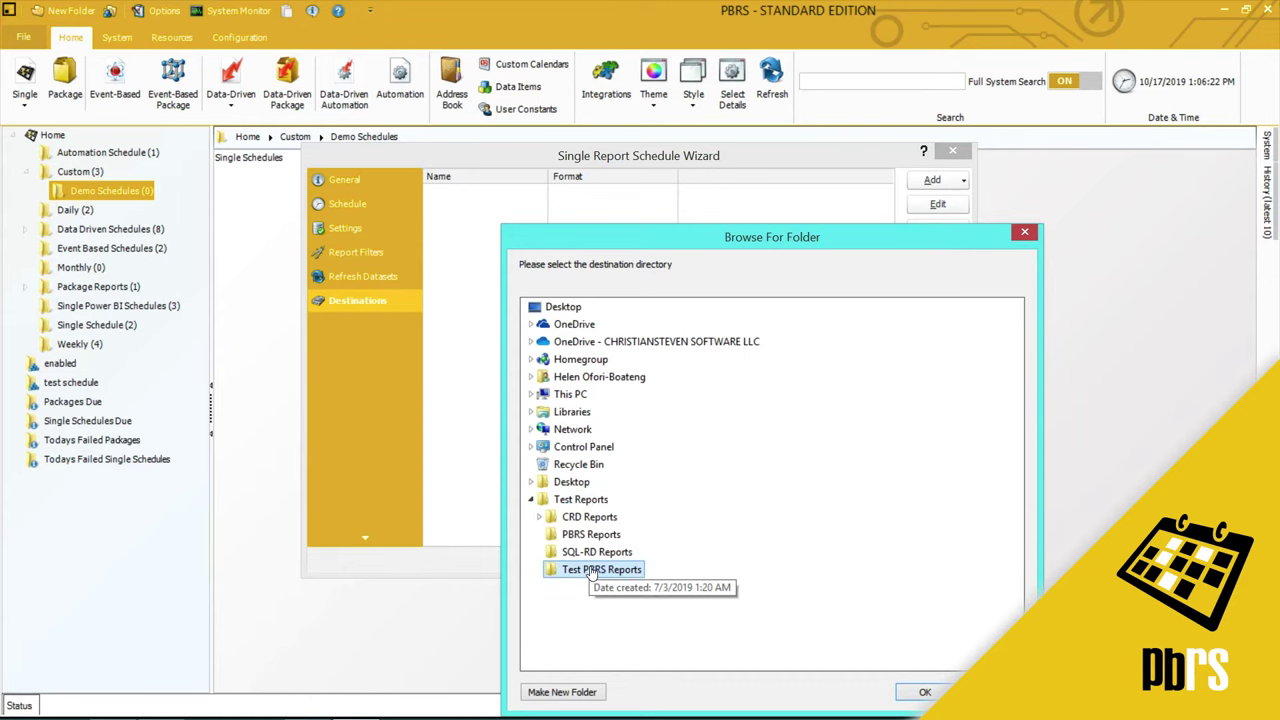
click(926, 691)
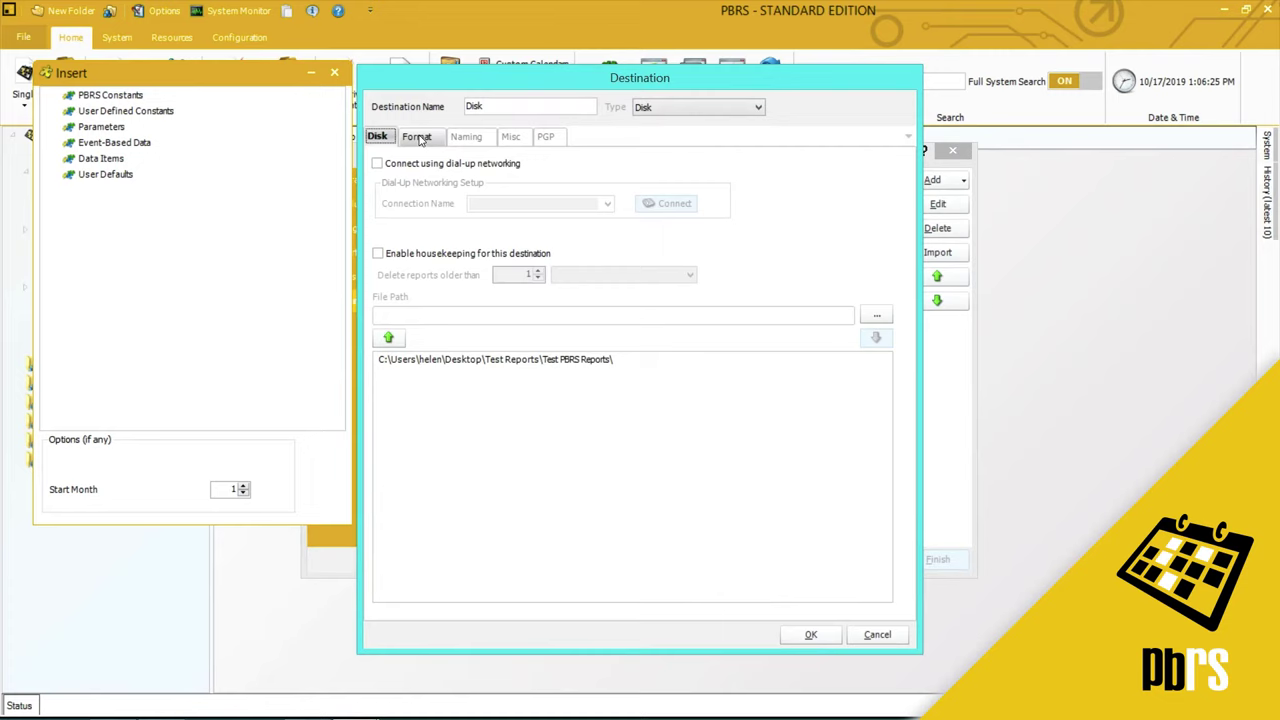
- Choose MS Excel - Data Only (*.xlsx) as the Disk destination's output format
click(417, 137)
click(625, 162)
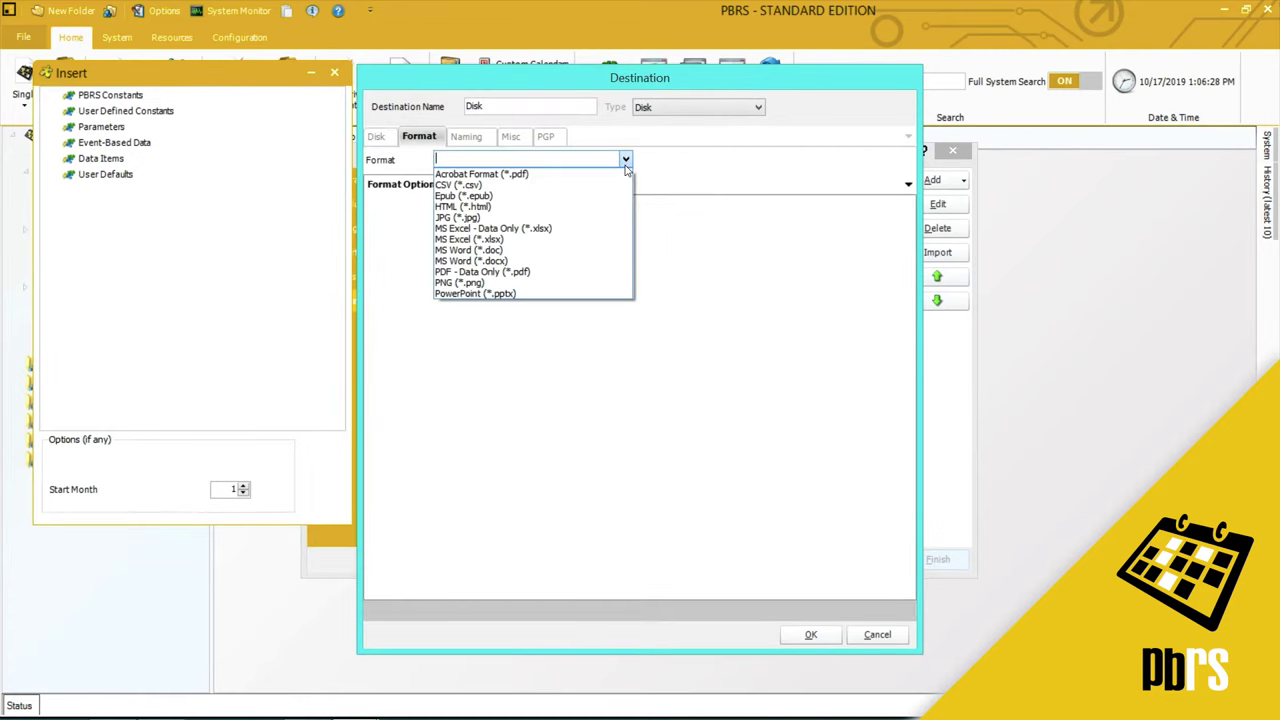
click(594, 229)
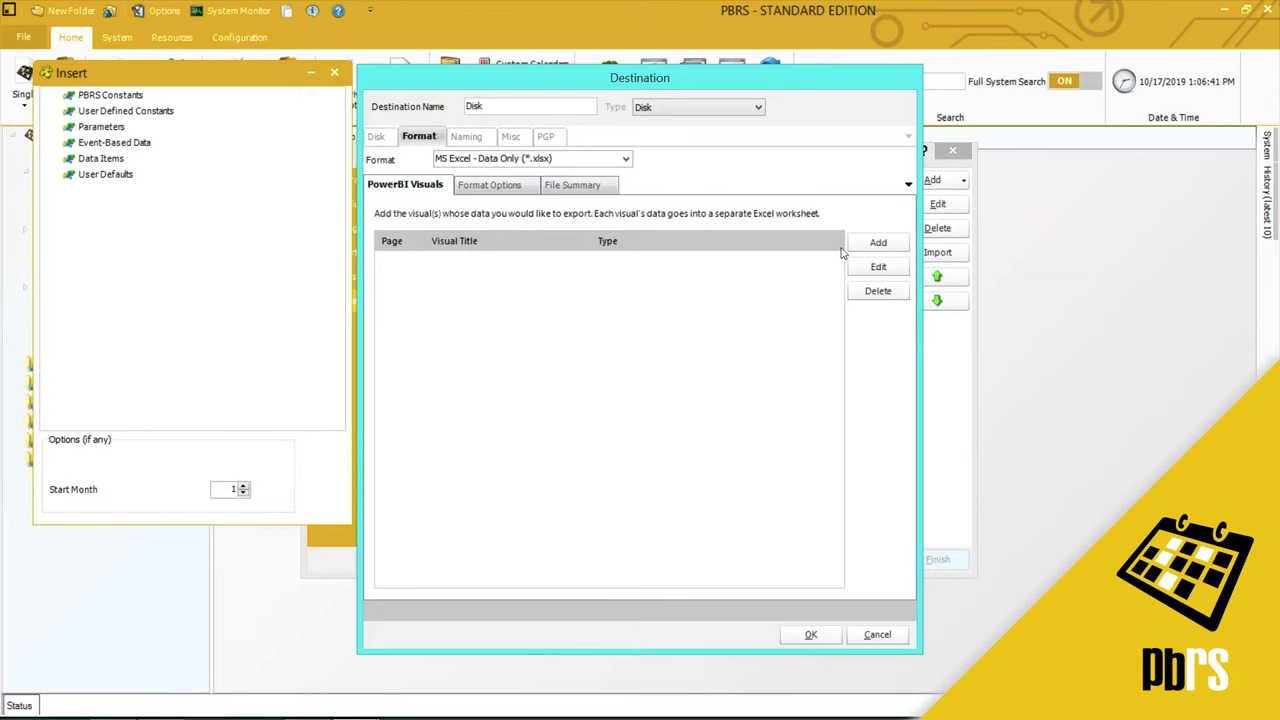
- Add the Sales by Year visual for export as summary data with row totals
click(855, 249)
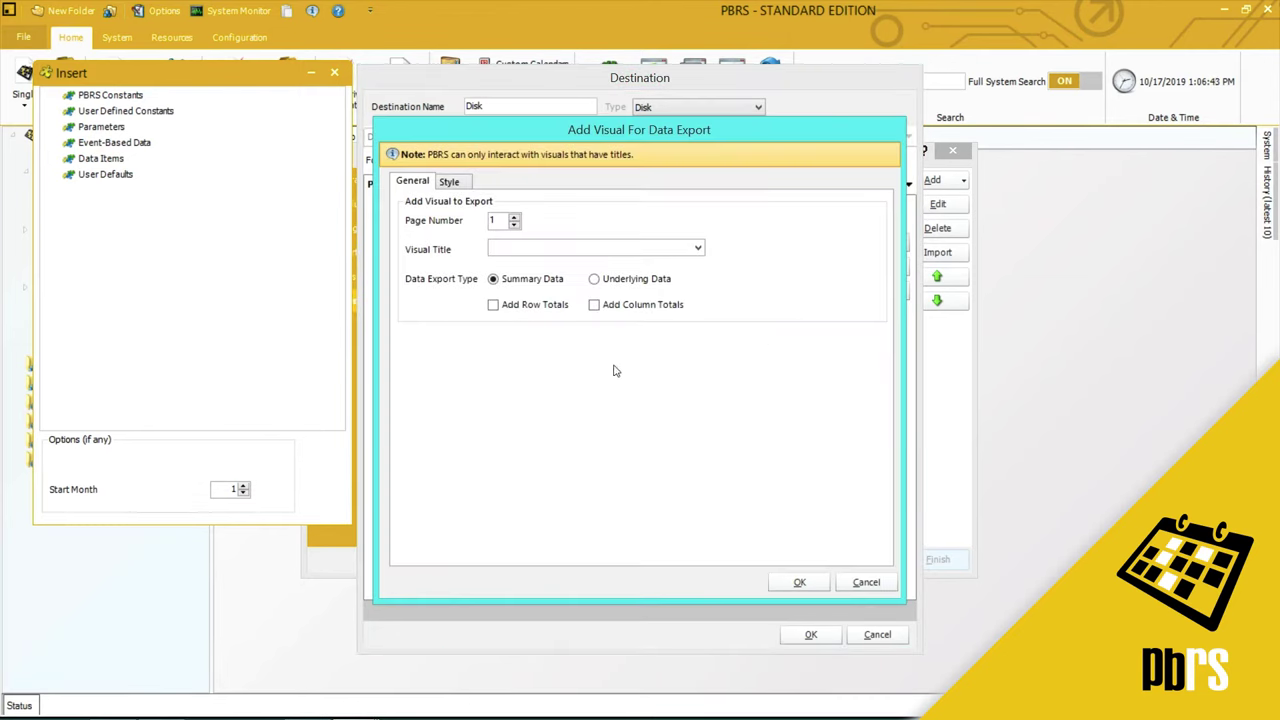
click(697, 249)
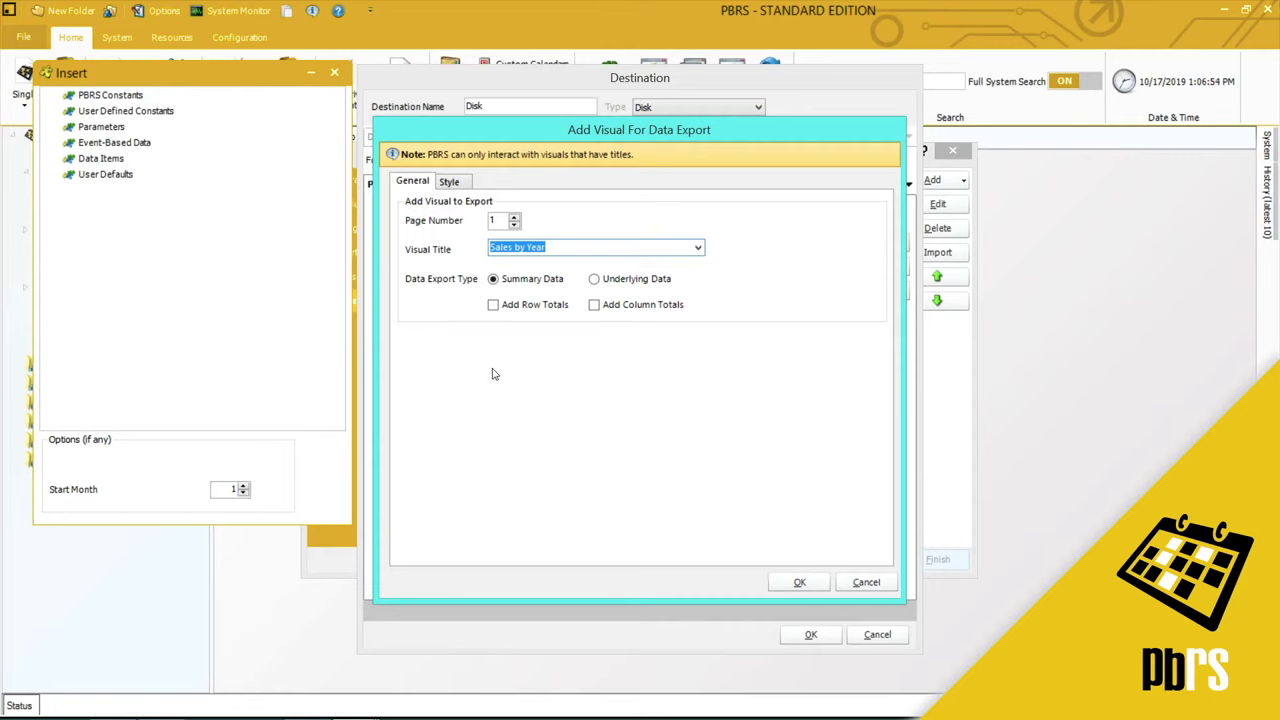
click(492, 306)
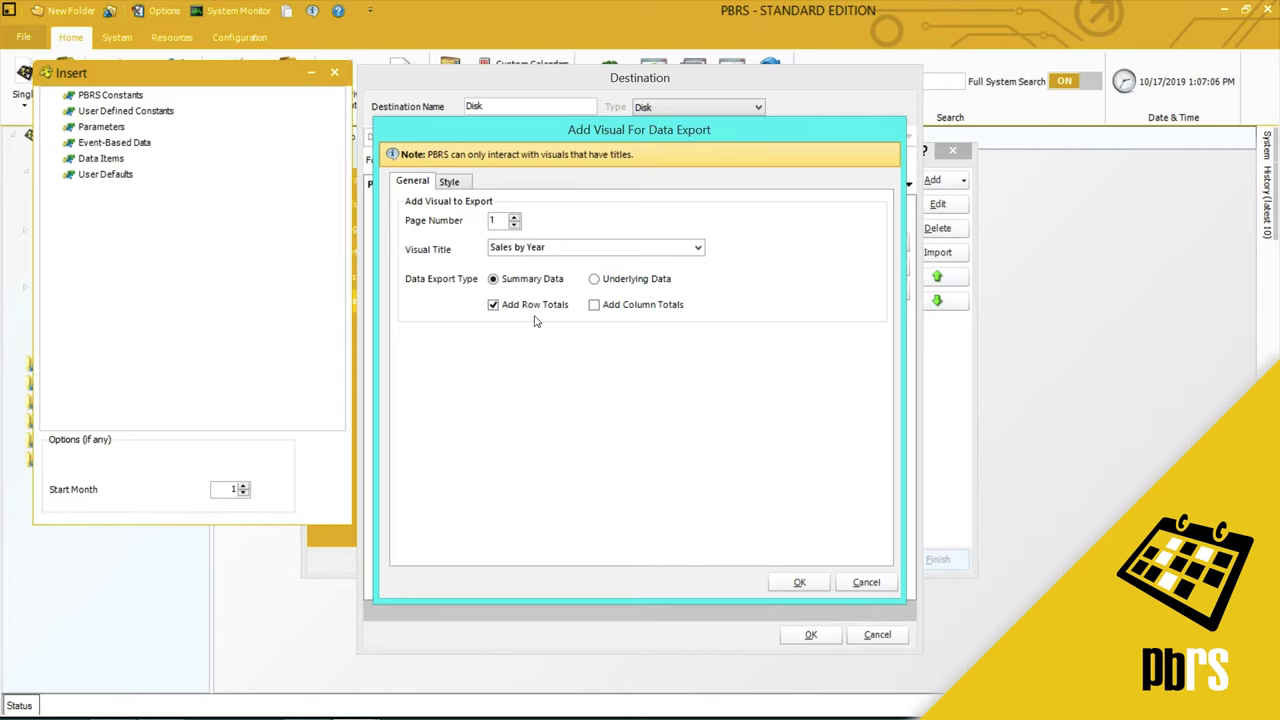
- Style the visual: green header, light green column and row totals, grey odd rows, blue even rows
click(451, 182)
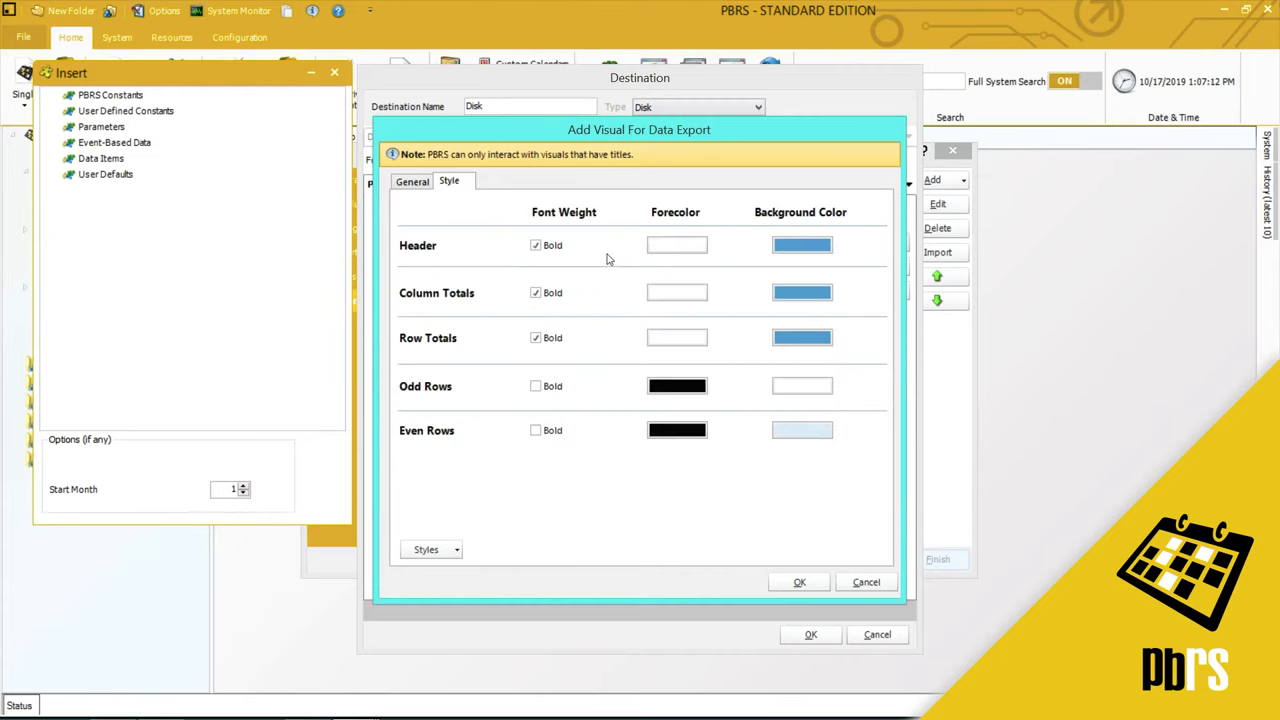
click(797, 248)
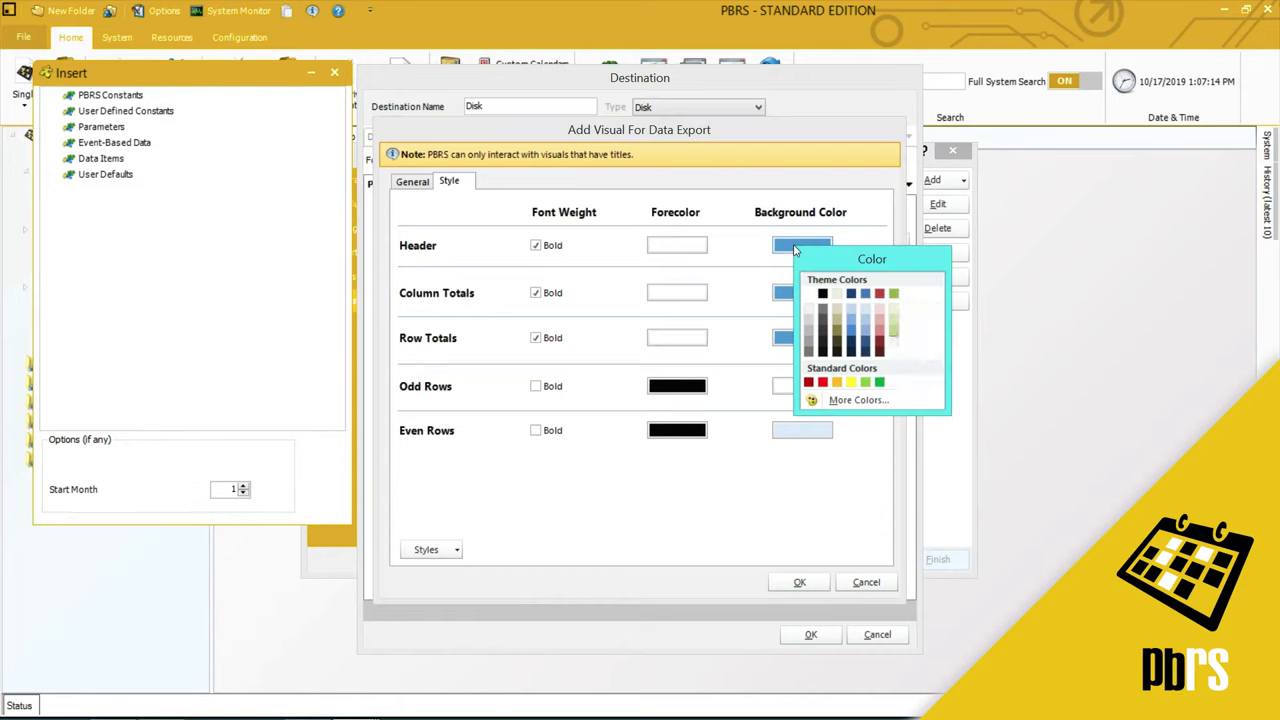
click(864, 384)
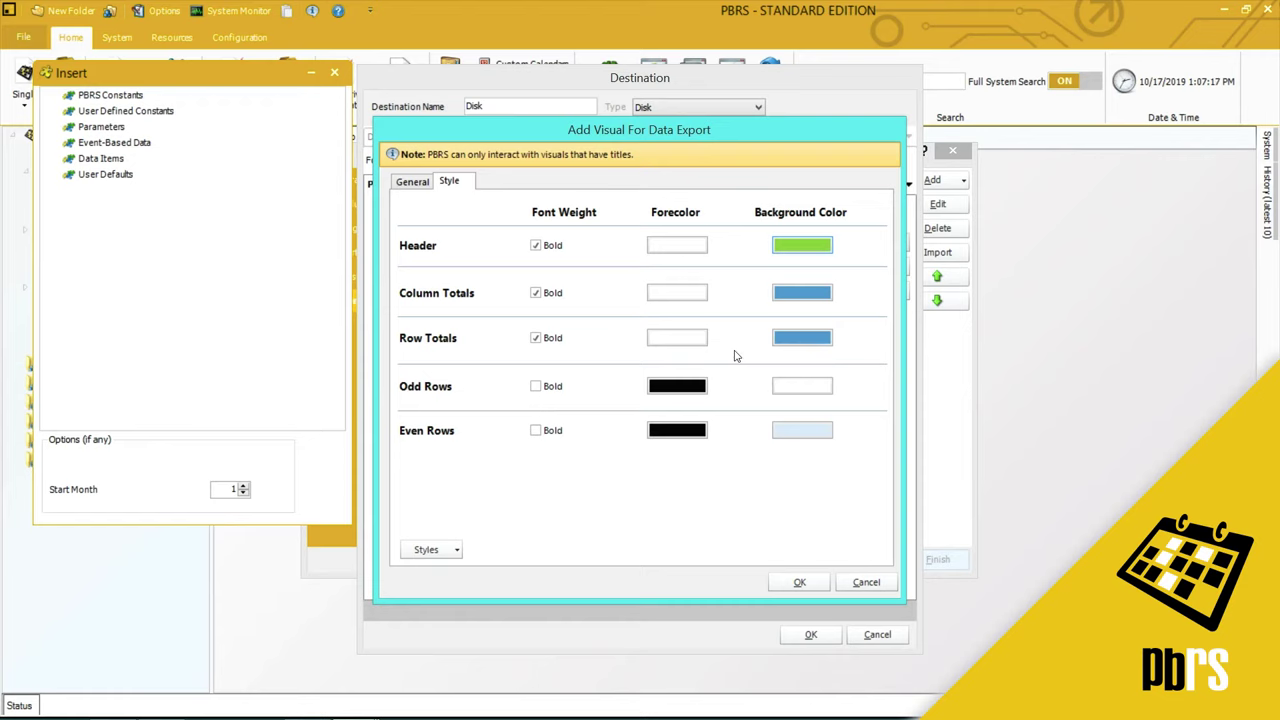
click(800, 303)
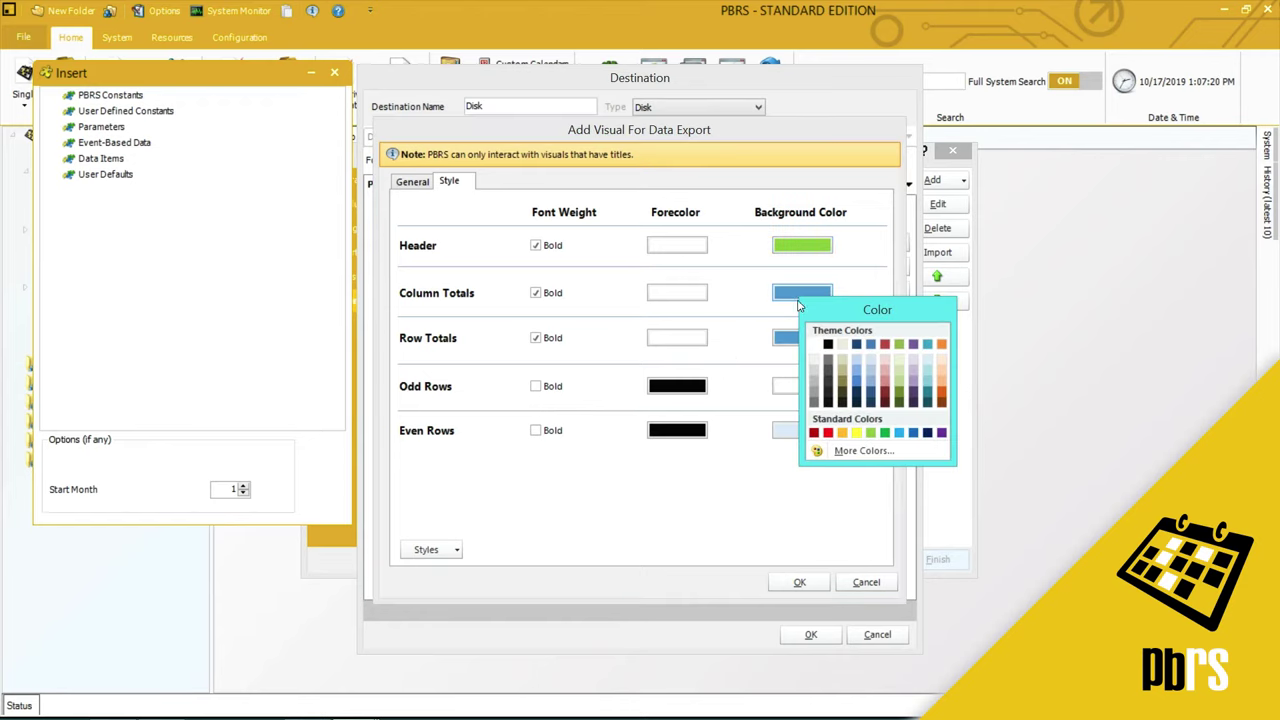
click(903, 375)
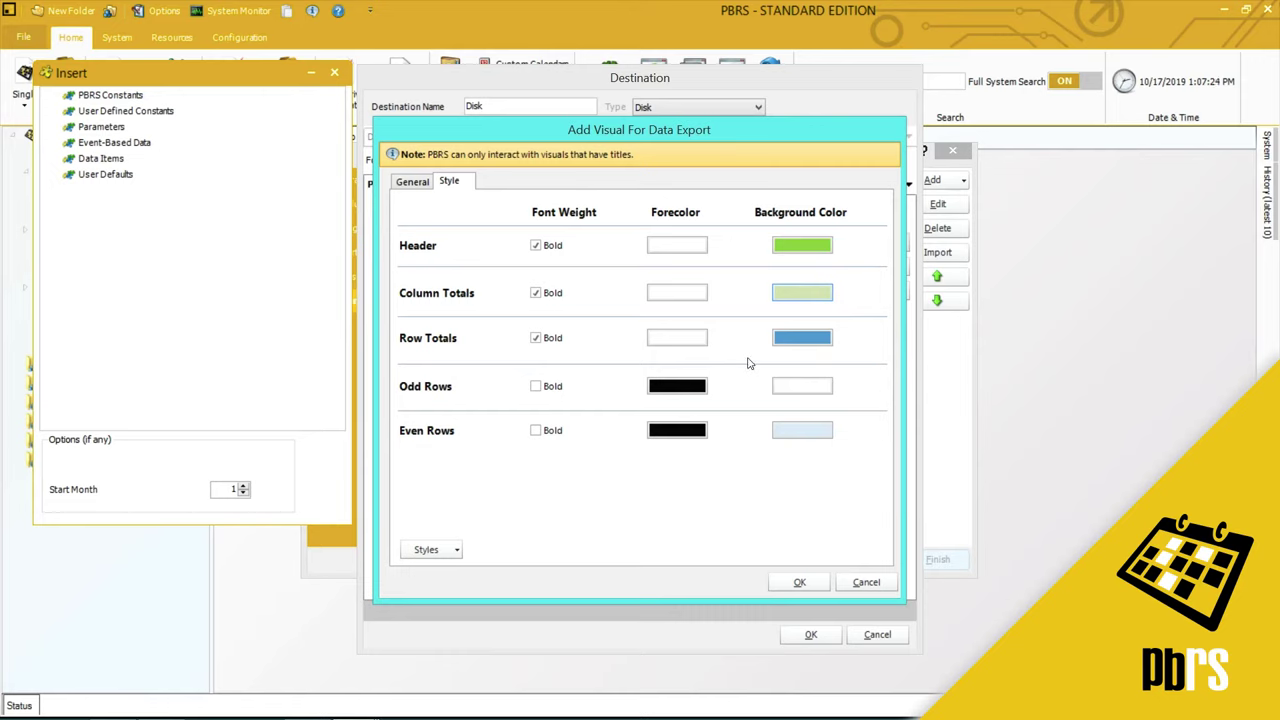
click(796, 340)
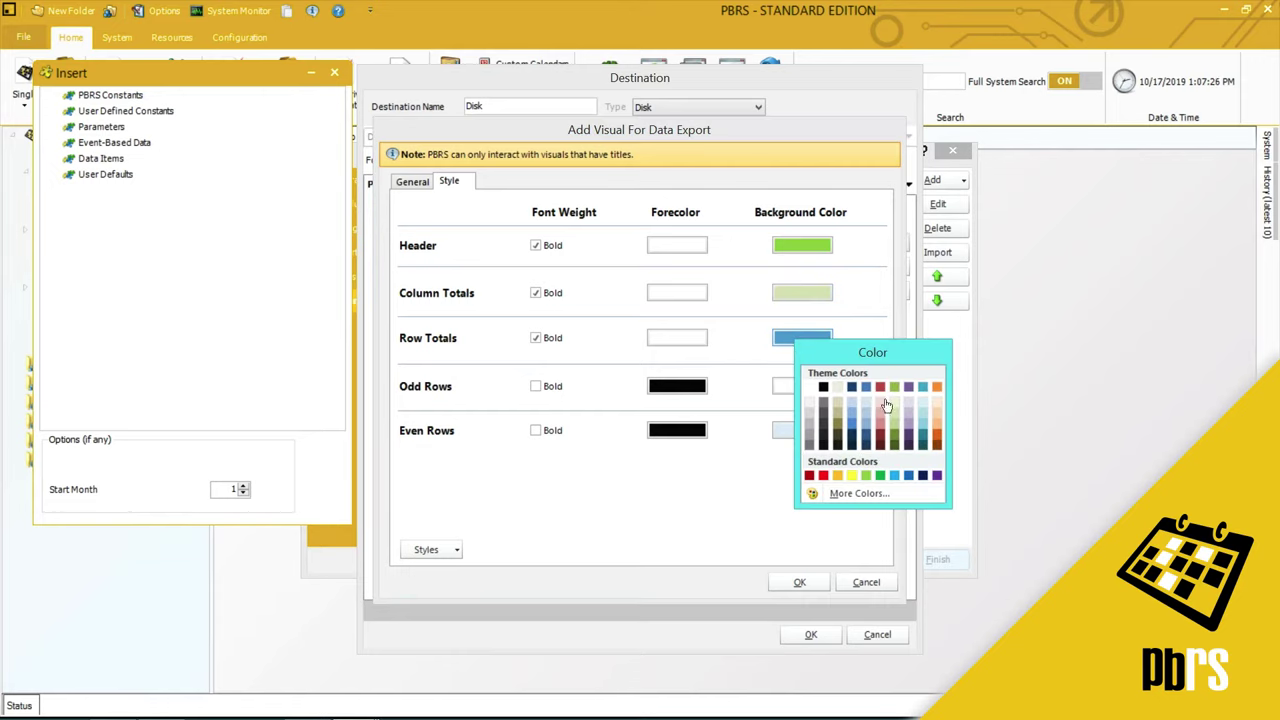
click(895, 410)
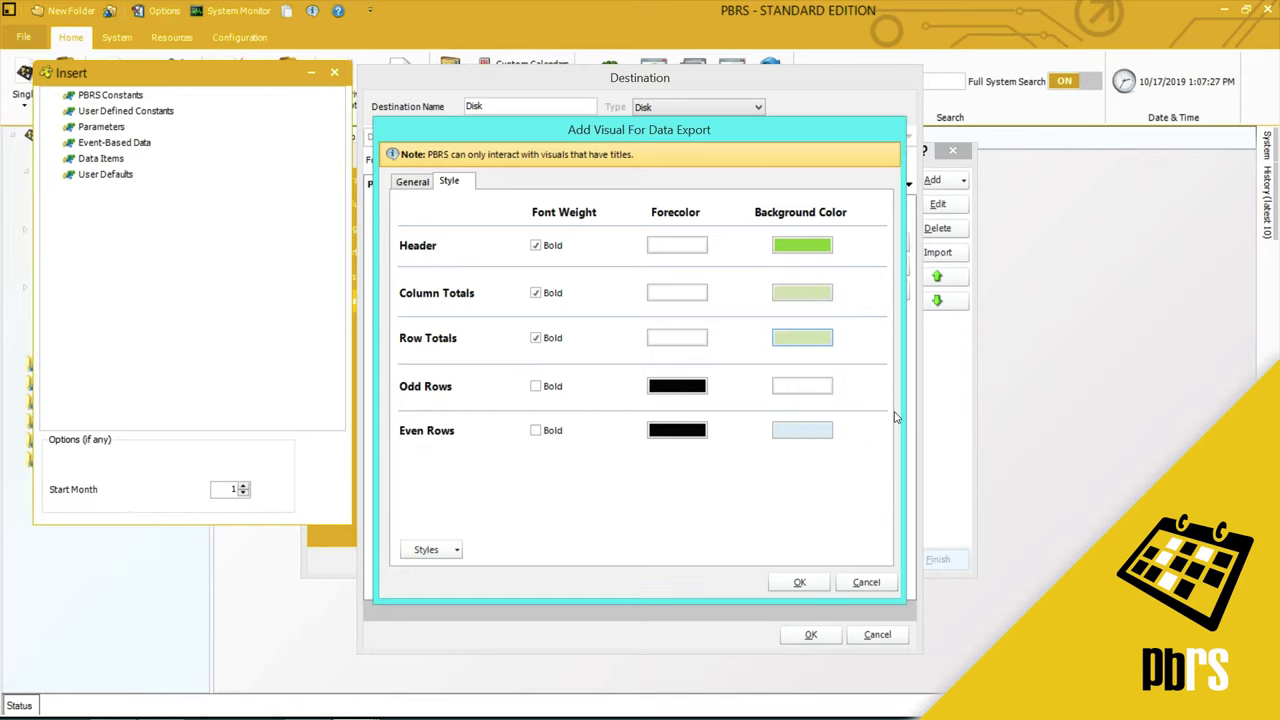
click(799, 391)
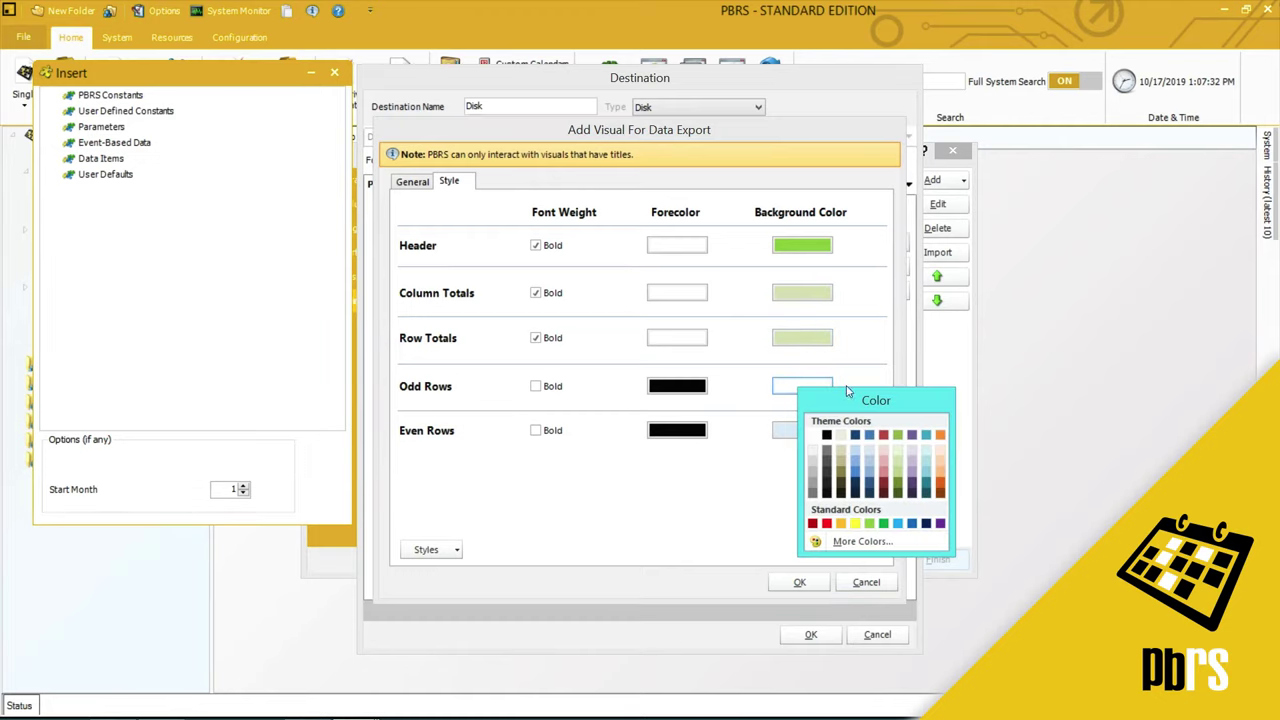
click(814, 483)
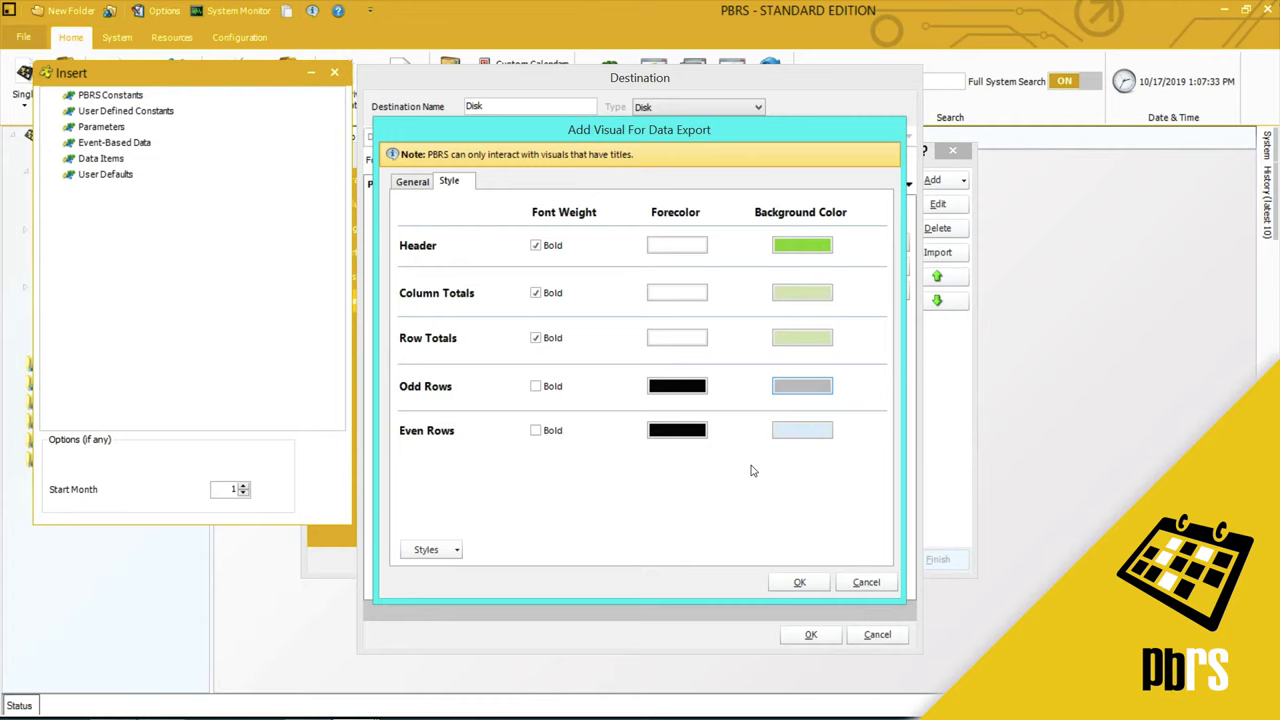
click(812, 437)
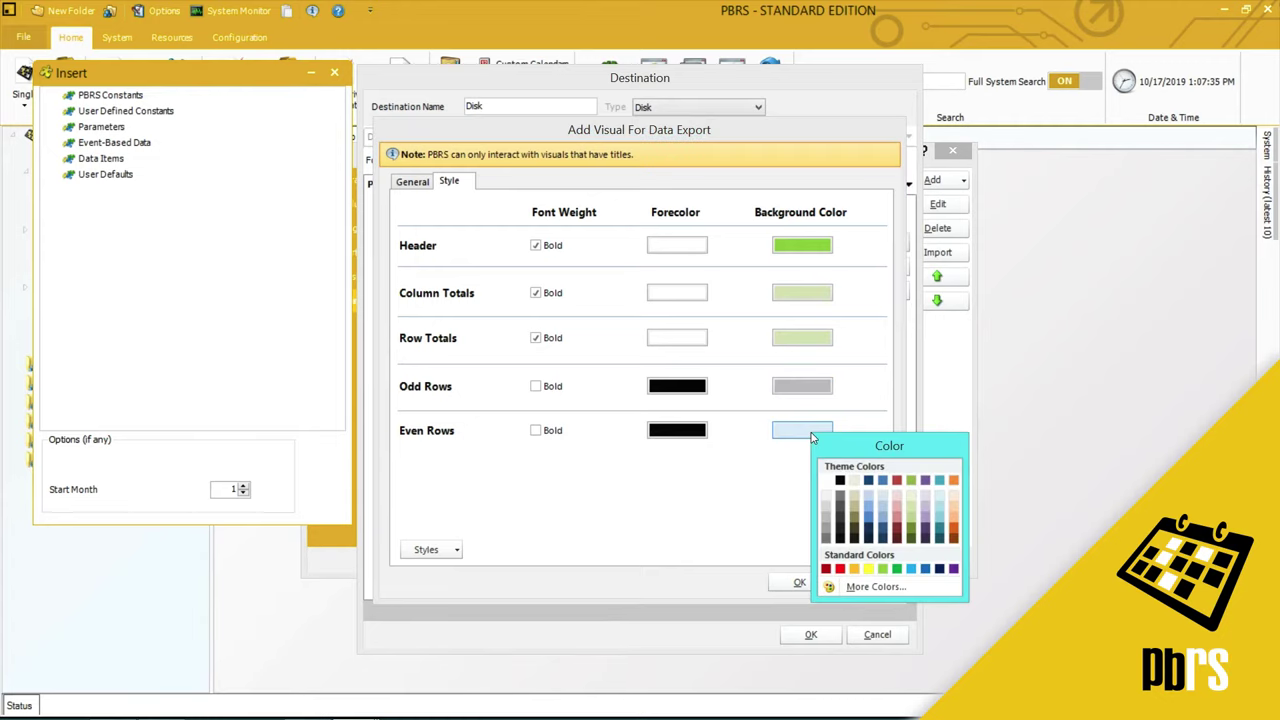
click(869, 514)
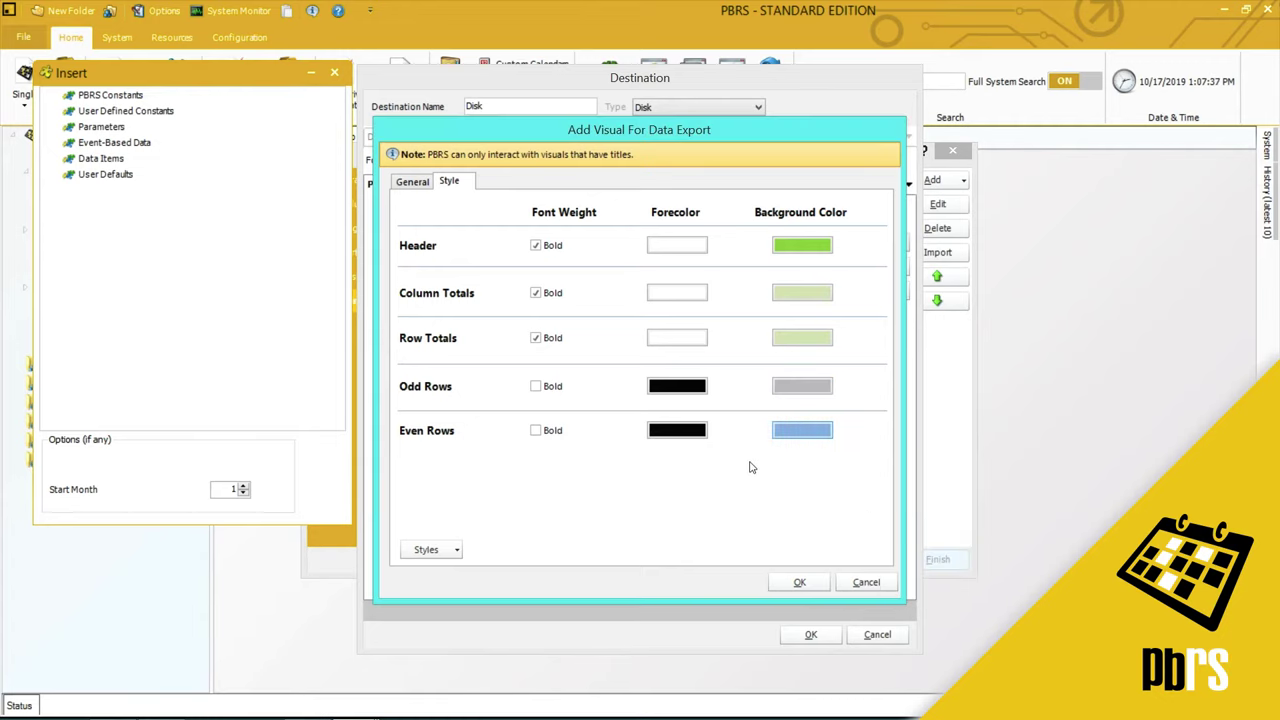
- Confirm the Sales by Year visual and password-protect the exported Excel workbook
click(801, 583)
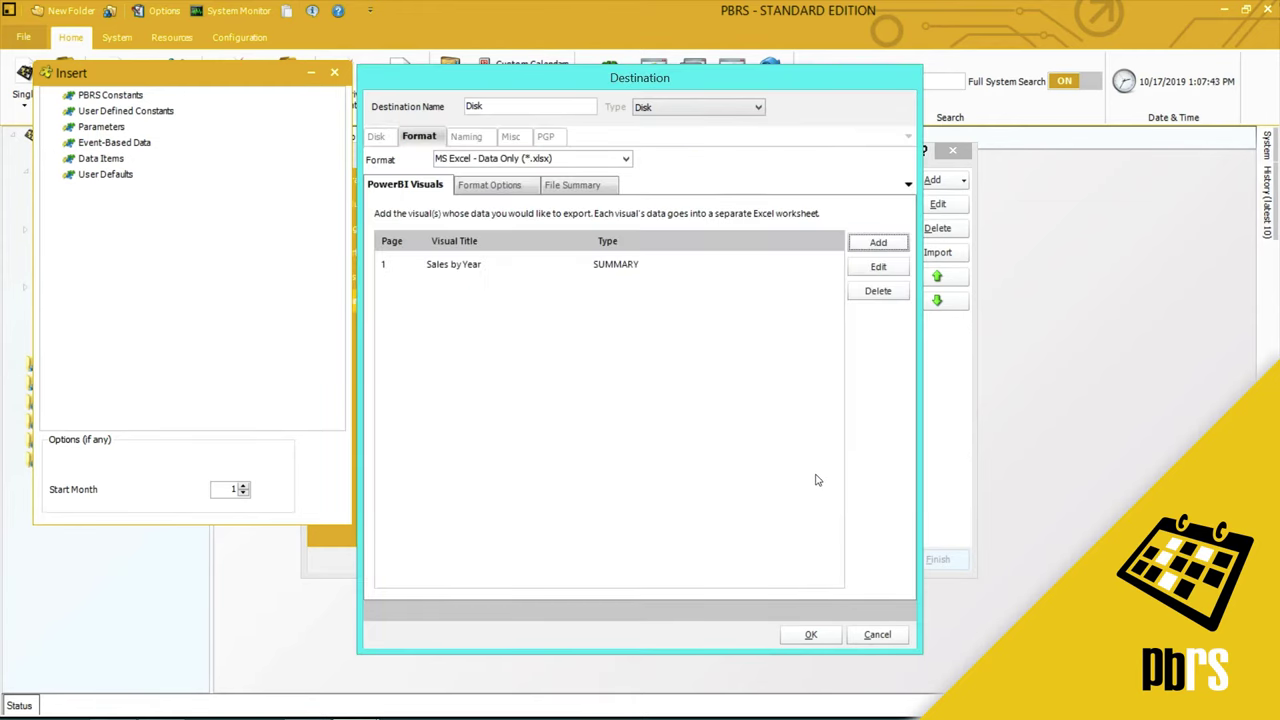
click(496, 188)
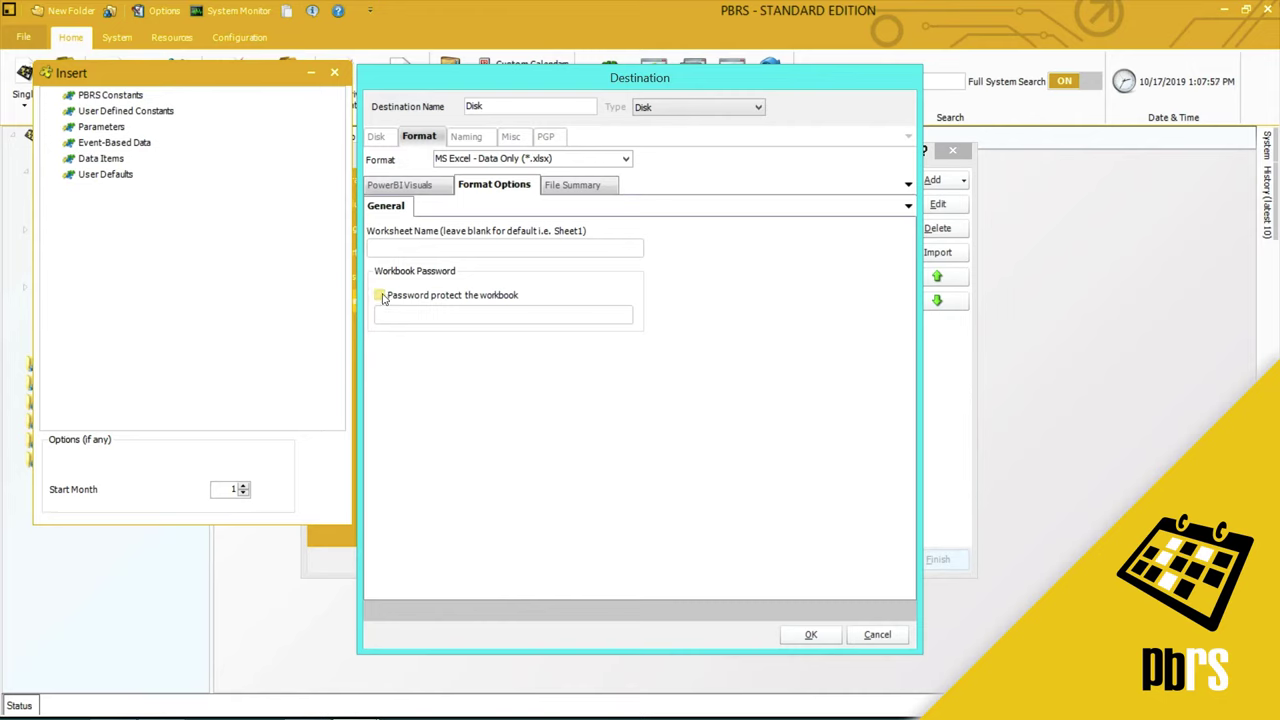
click(381, 296)
click(390, 315)
text(1234)
- Save the Disk destination and advance past Exception Handling to Custom Tasks
click(811, 635)
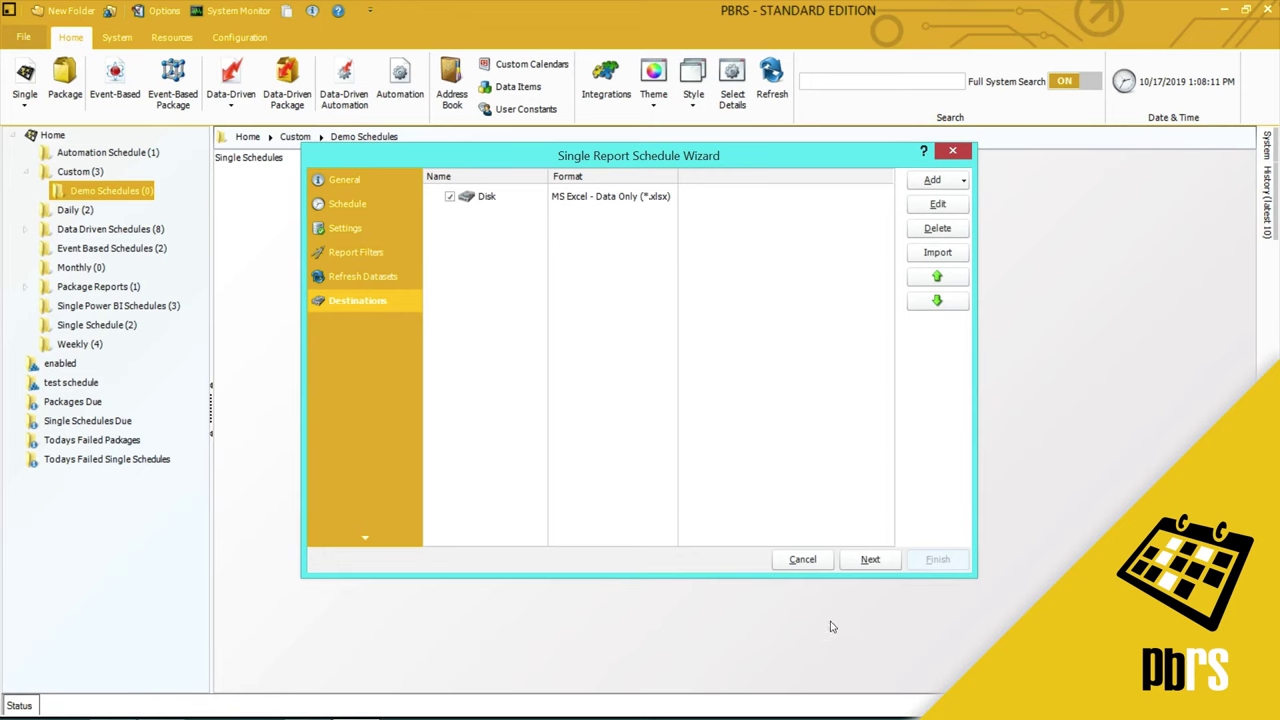
click(867, 562)
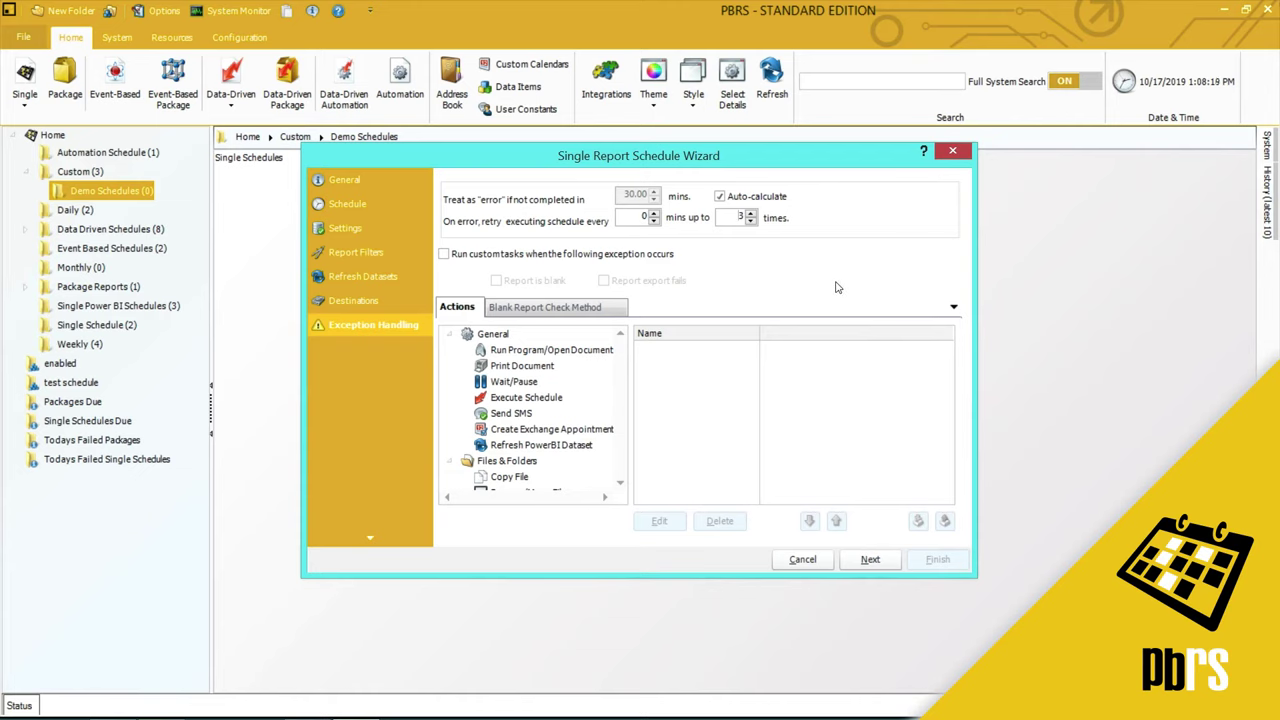
click(873, 562)
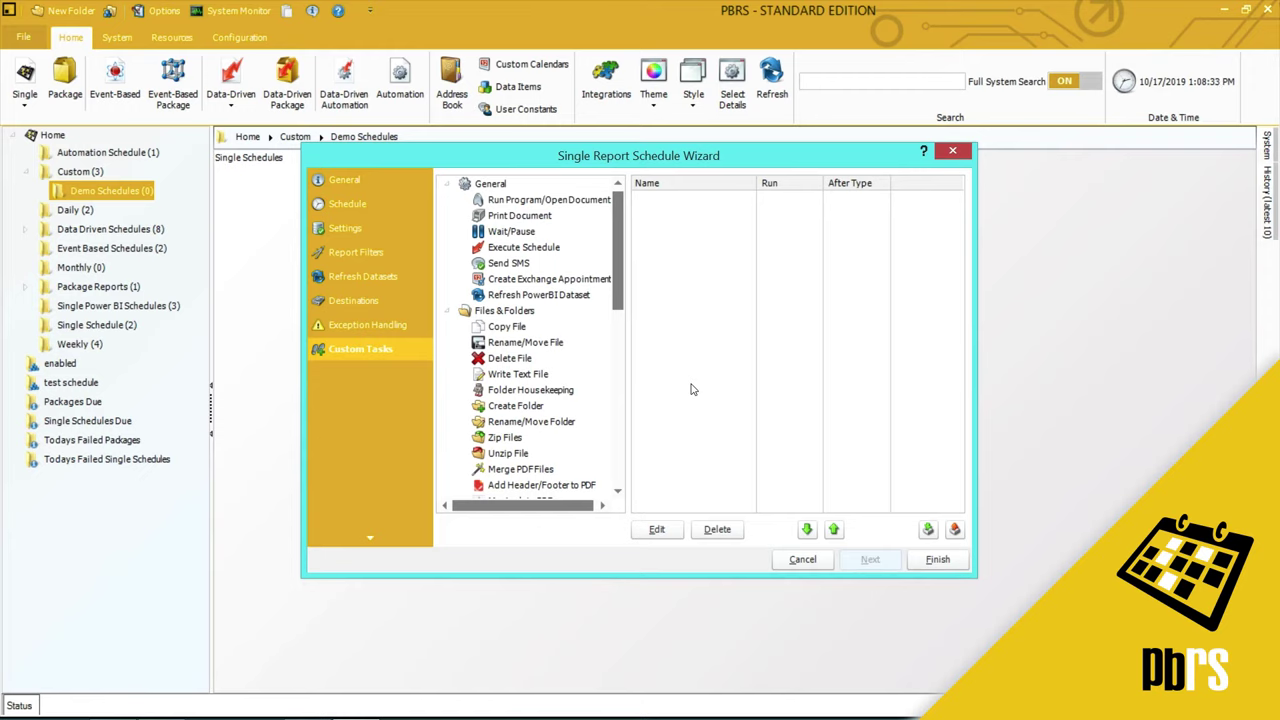
- Finish the Property Sales schedule in Demo Schedules and execute it once
click(937, 561)
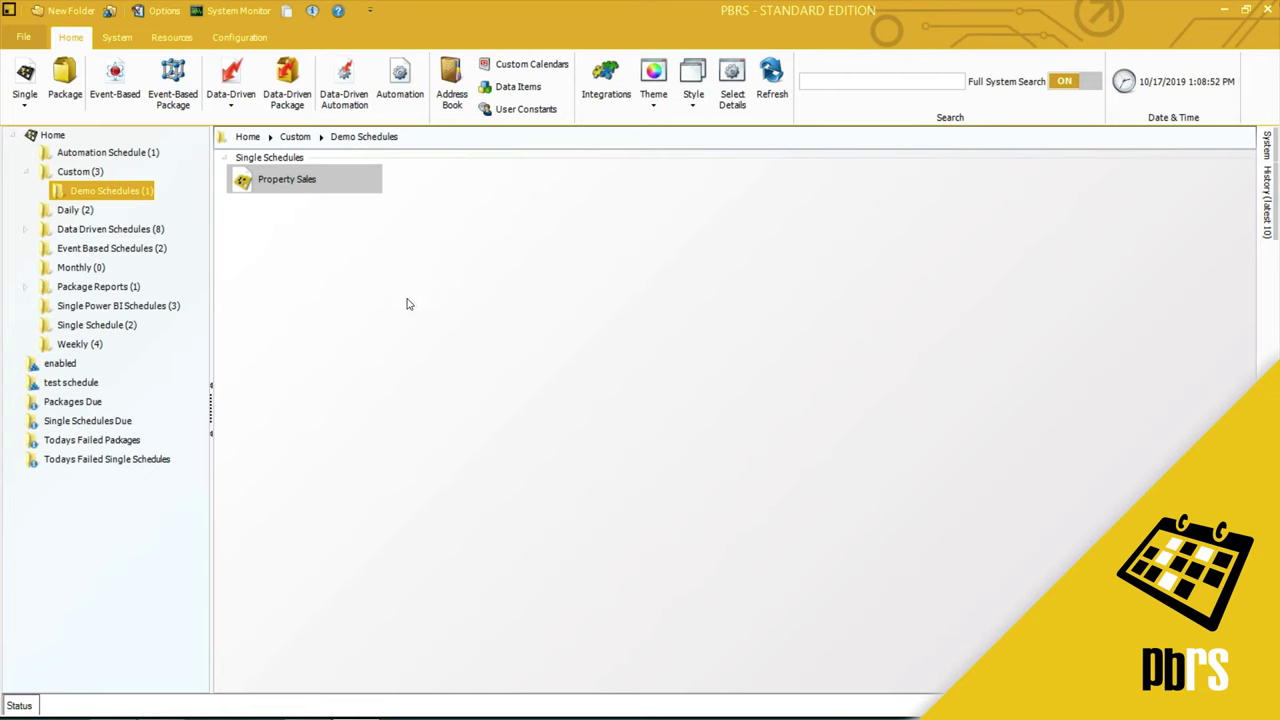
click(335, 179)
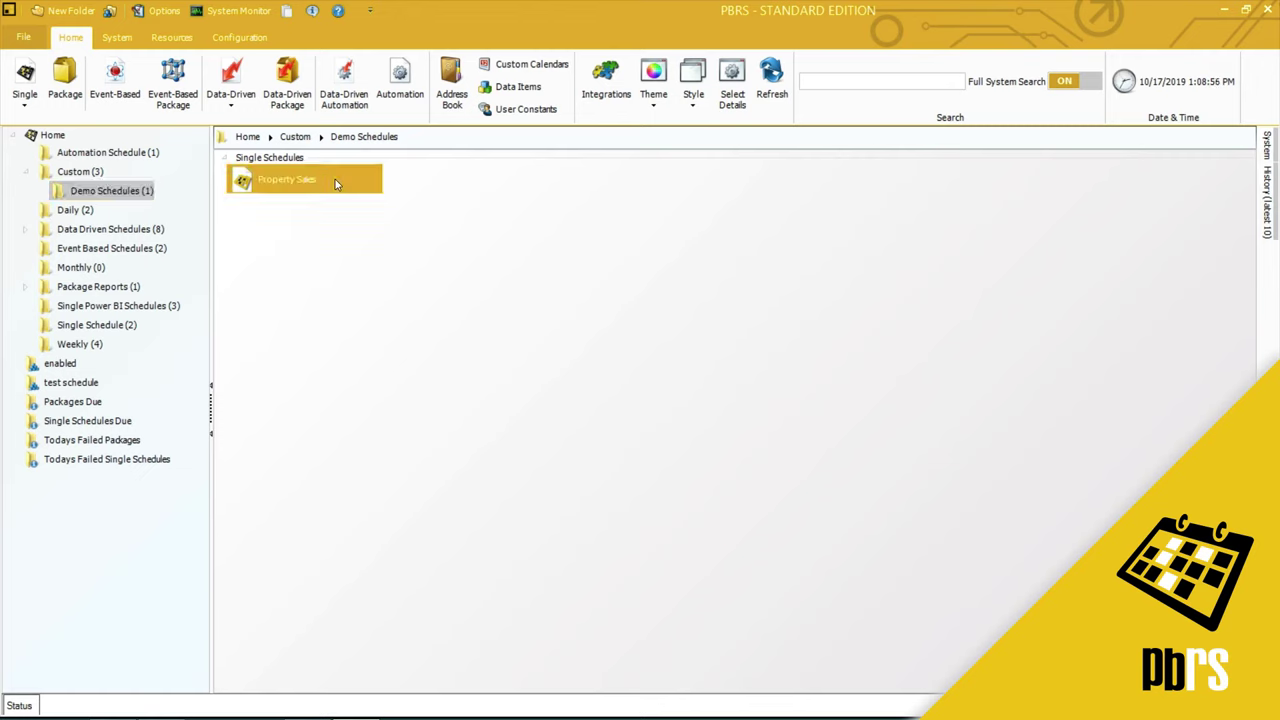
right_click(335, 179)
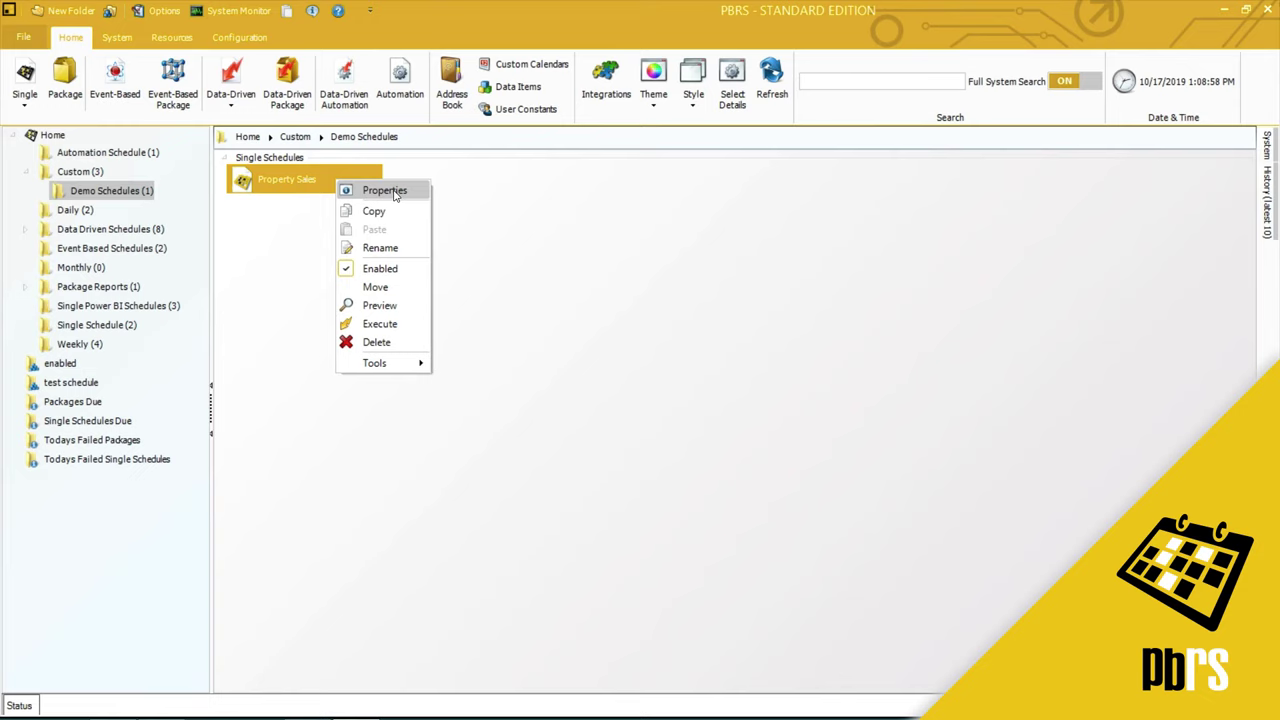
click(406, 327)
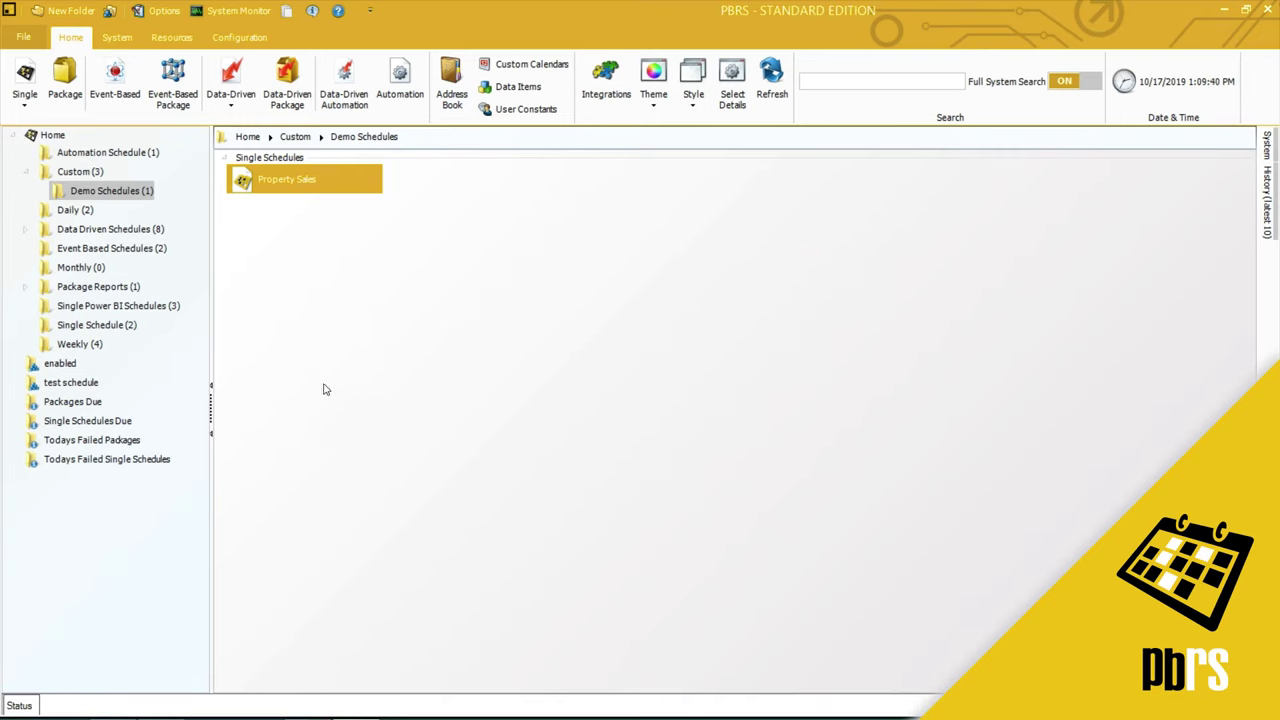
- Open the Property Sales workbook from Test PBRS Reports and enter the workbook password
click(112, 705)
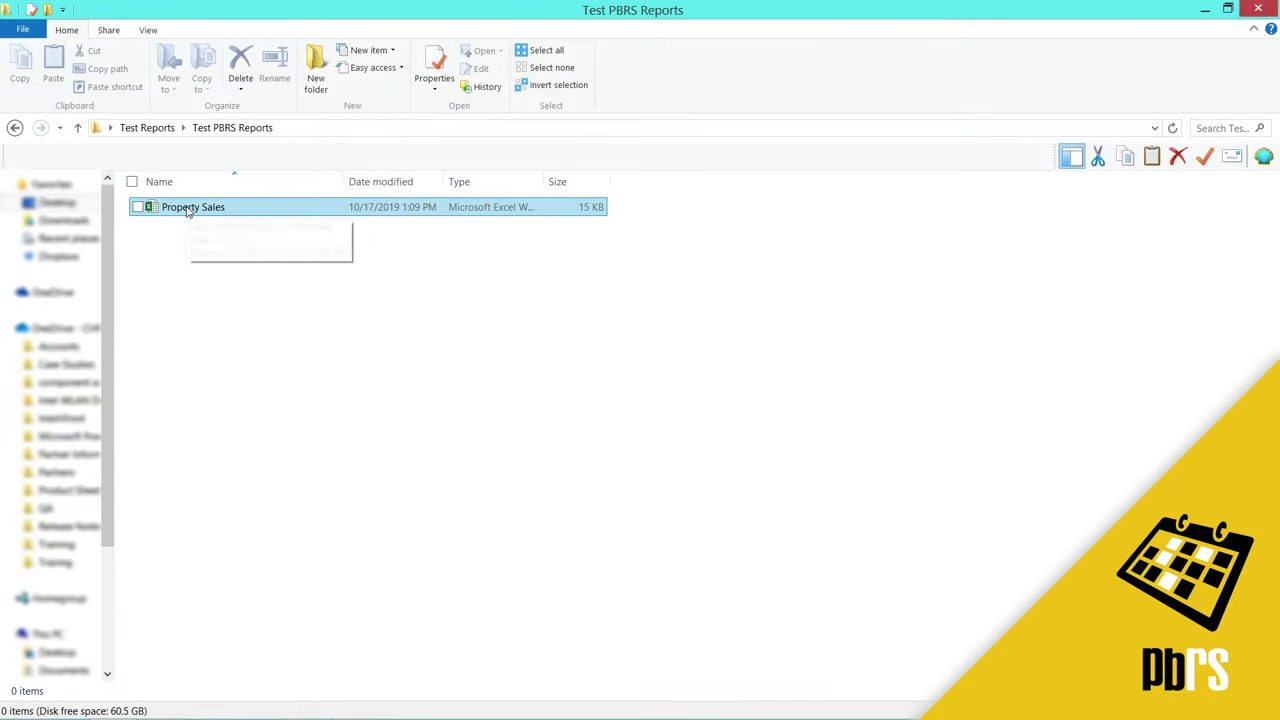
double_click(240, 208)
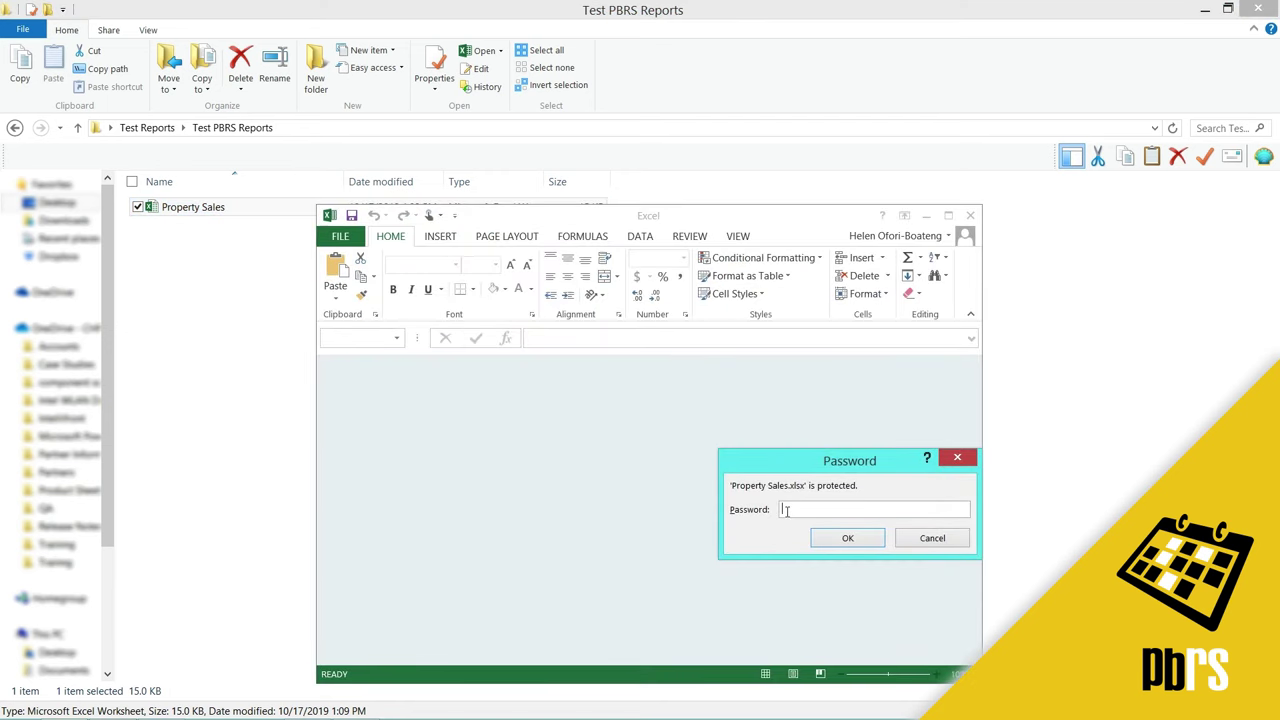
text(•••••)
- Confirm the password and widen column C to show the yearly Total values
click(840, 538)
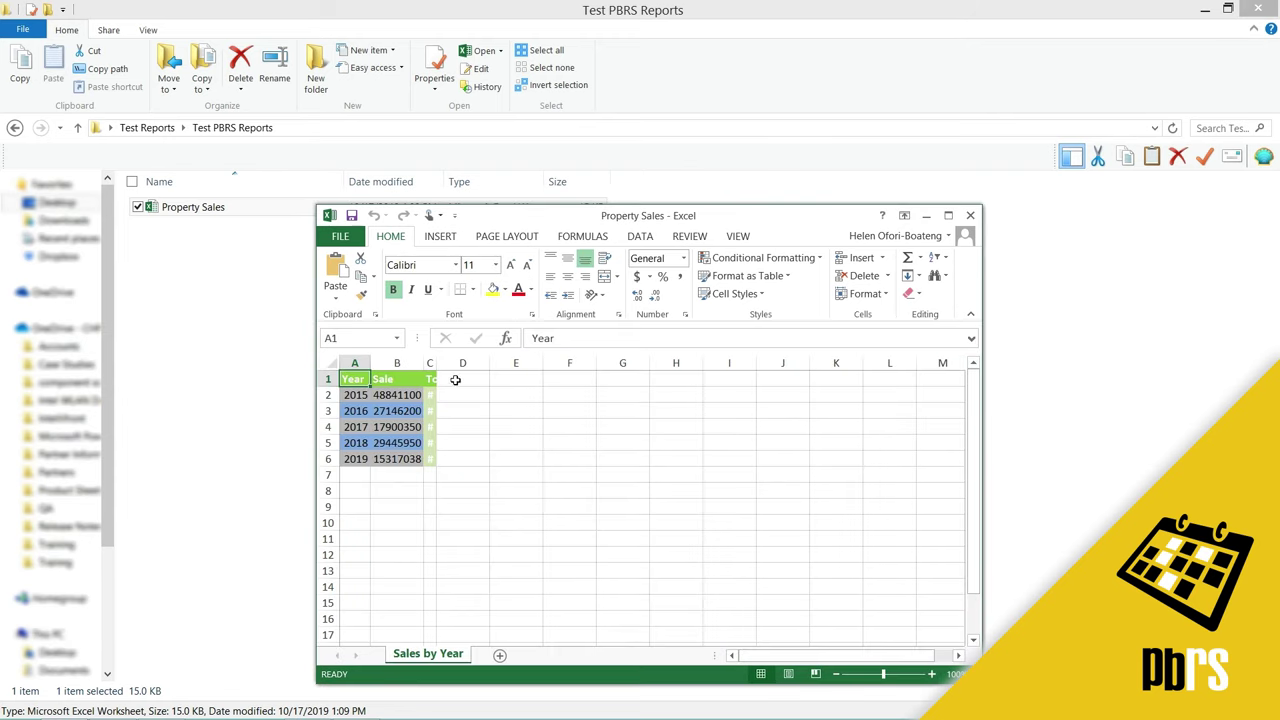
drag(436, 363, 494, 363)
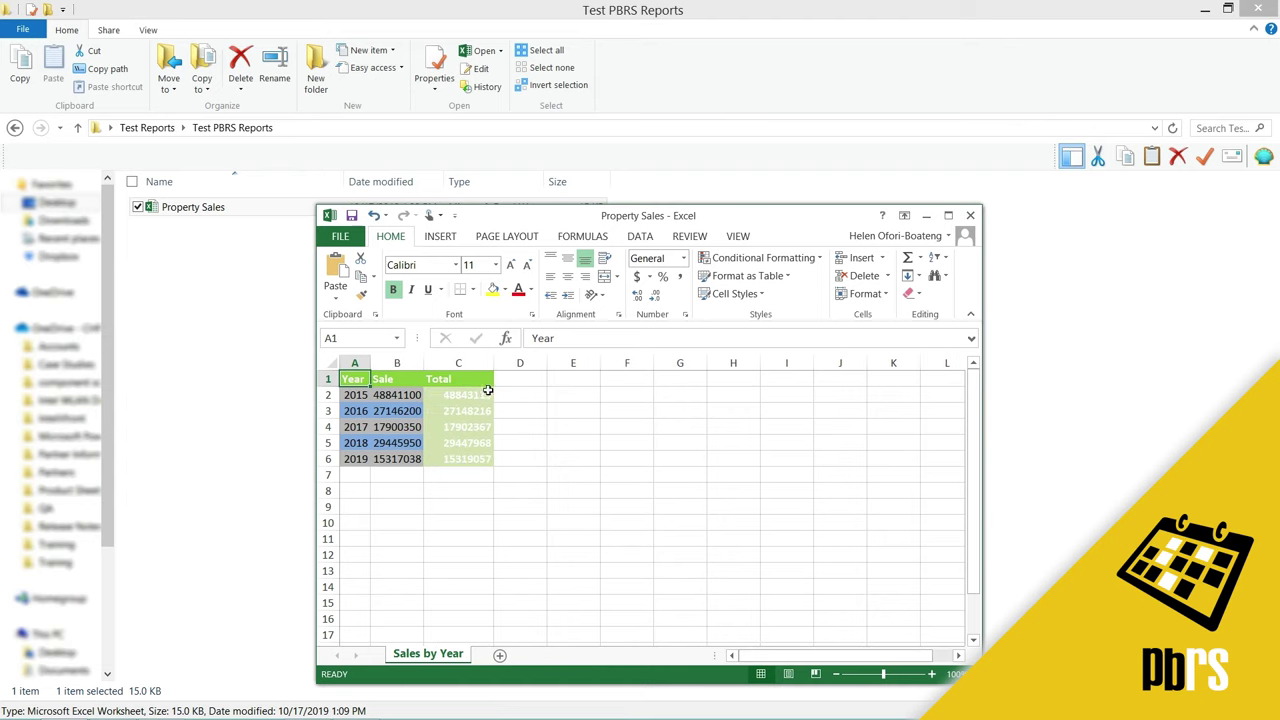